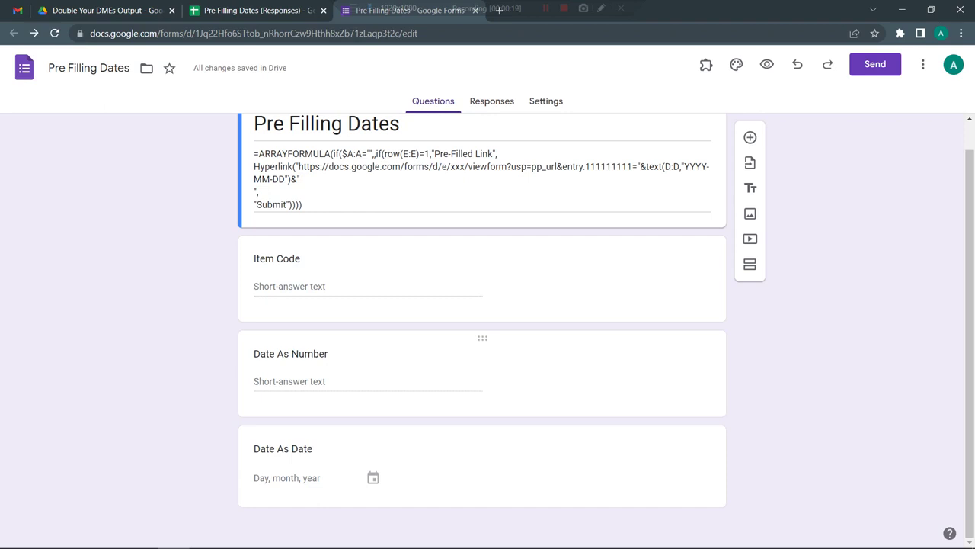
# Check which answer type the Date As Number question uses in the form.
pyautogui.click(326, 372)
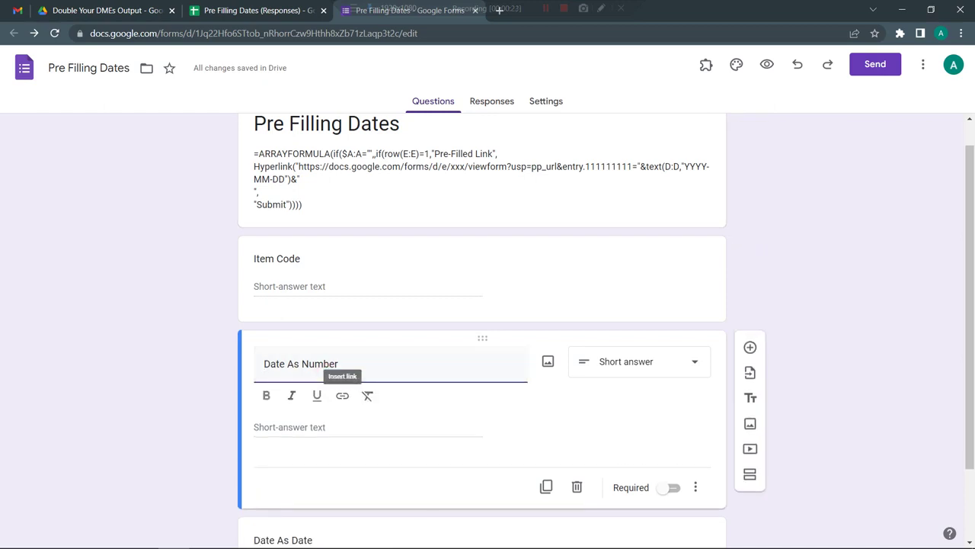
pyautogui.click(693, 361)
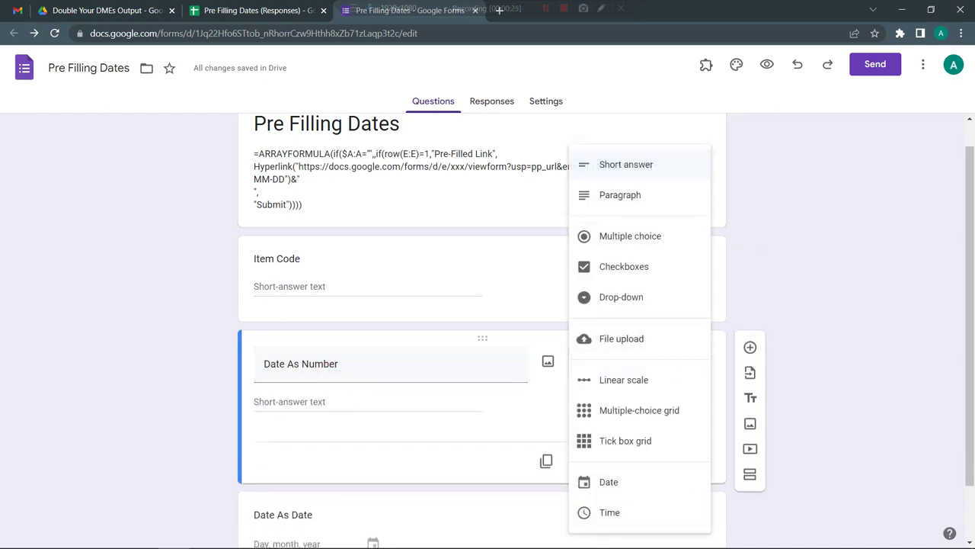
pyautogui.click(386, 403)
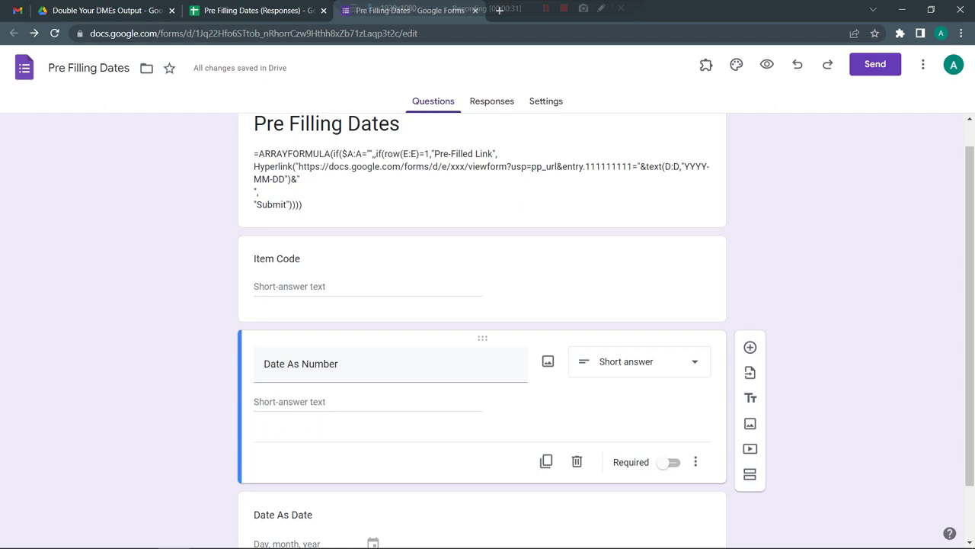
# Format the Date As Number column in the responses spreadsheet as dd-MMM-yyyy.
pyautogui.click(253, 9)
pyautogui.click(269, 183)
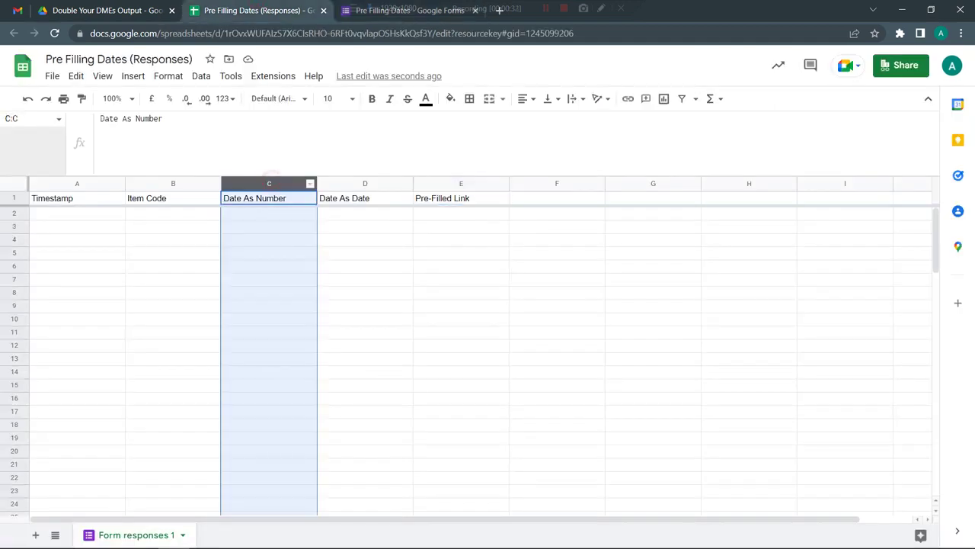
pyautogui.click(224, 98)
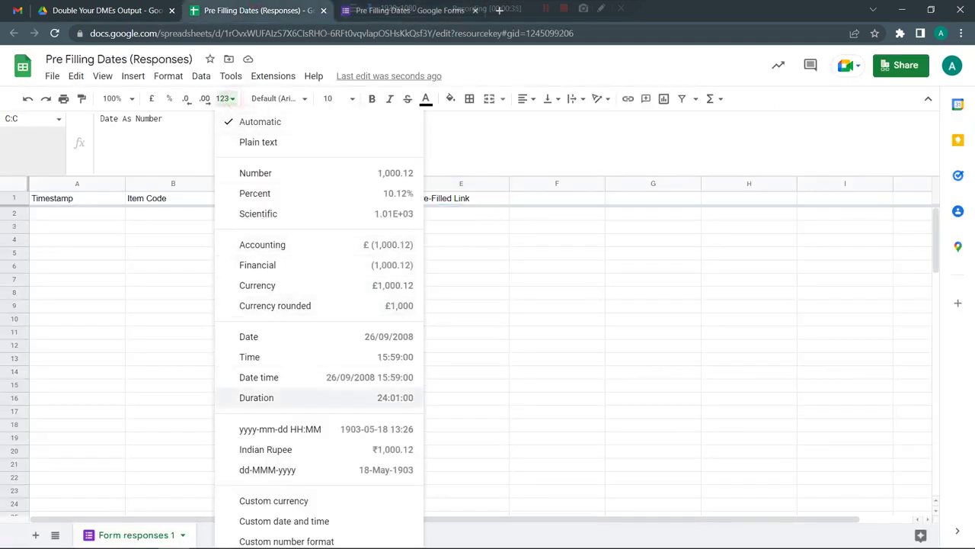
pyautogui.click(285, 468)
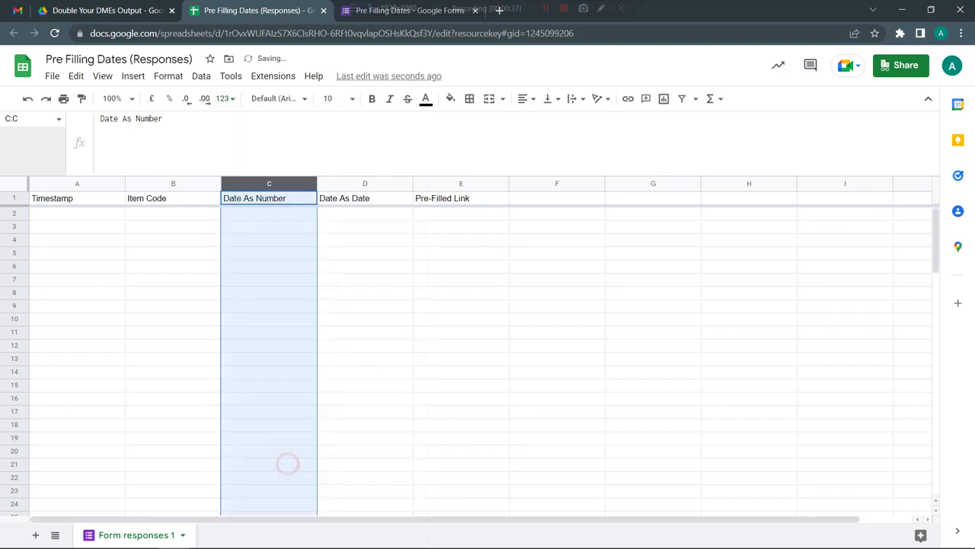
# Examine the Date As Date column and the Pre-Filled Link formula in E1, especially its text function and YYYY-MM-DD format.
pyautogui.click(353, 183)
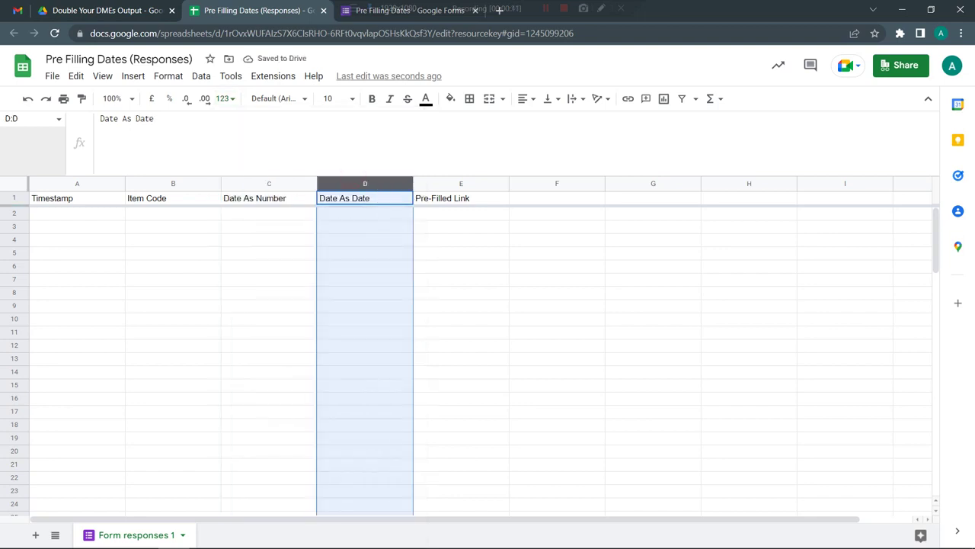
pyautogui.click(364, 213)
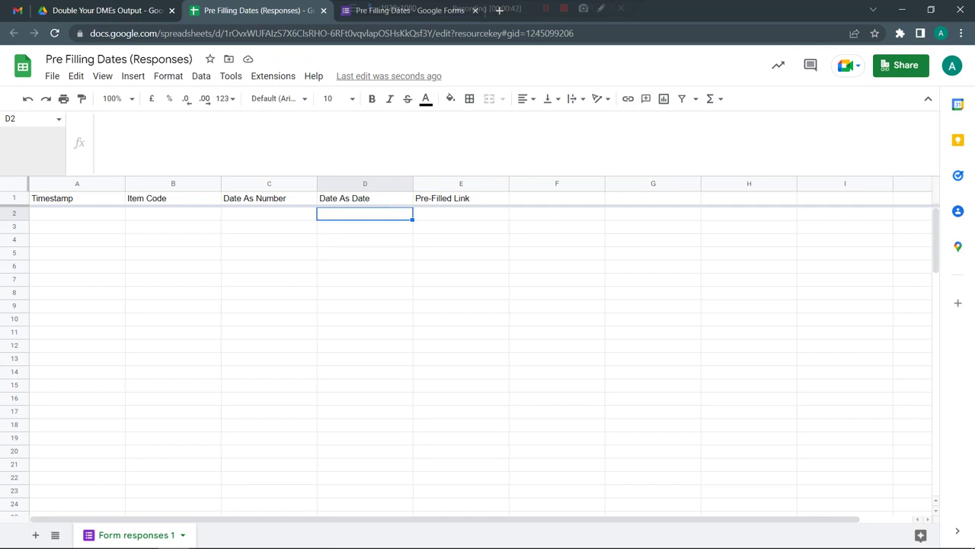
pyautogui.click(436, 198)
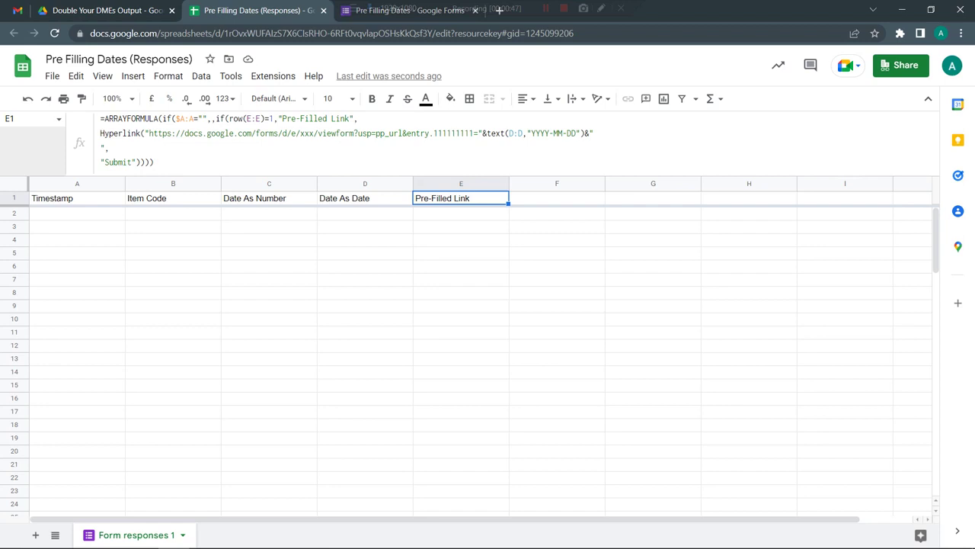
pyautogui.moveTo(486, 133); pyautogui.dragTo(585, 134)
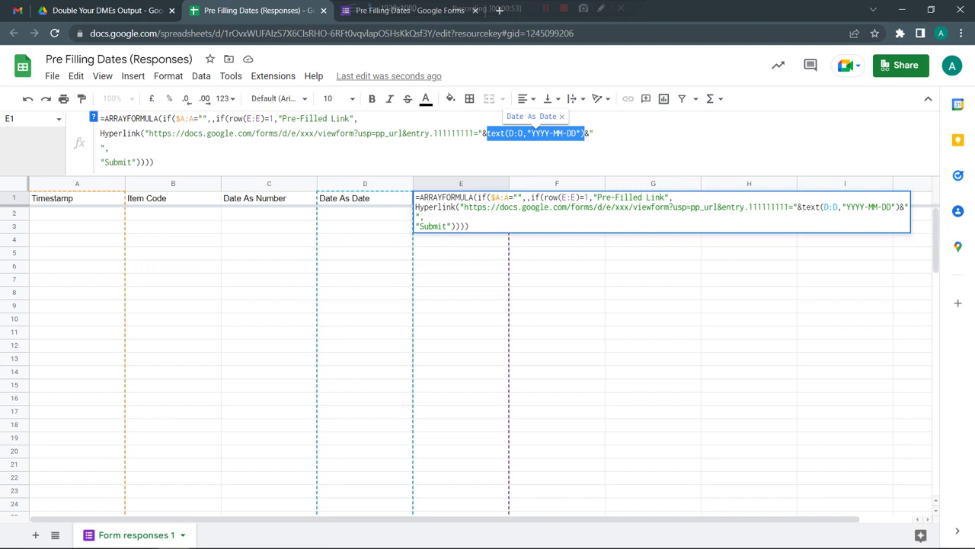
pyautogui.moveTo(531, 133); pyautogui.dragTo(578, 134)
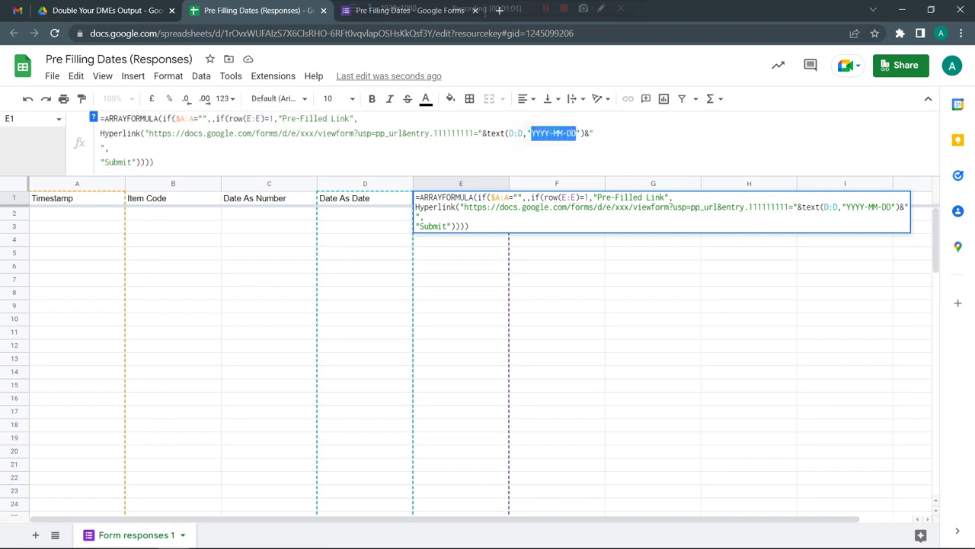
pyautogui.moveTo(487, 133); pyautogui.dragTo(505, 133)
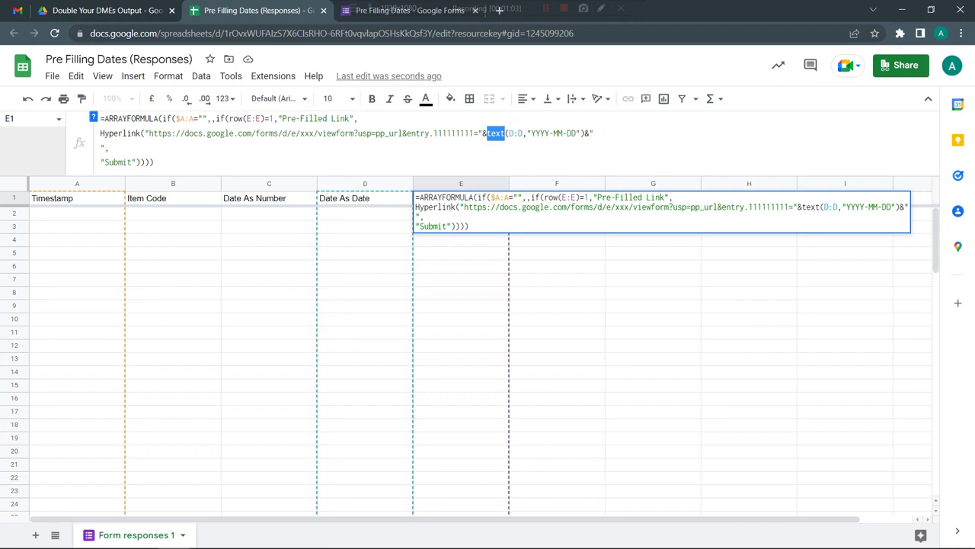
# Return to the form editor and open the form's page for creating a pre-filled link.
pyautogui.click(387, 15)
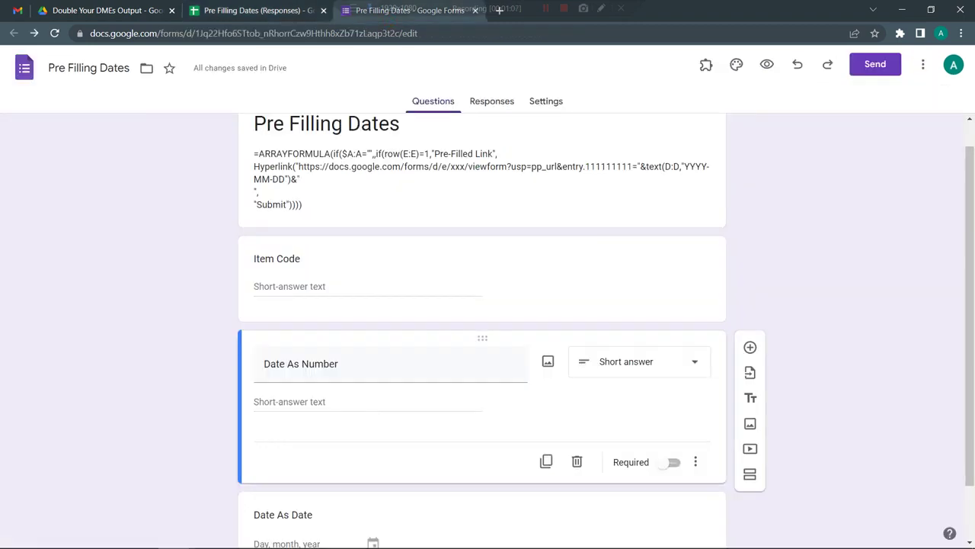
pyautogui.click(922, 64)
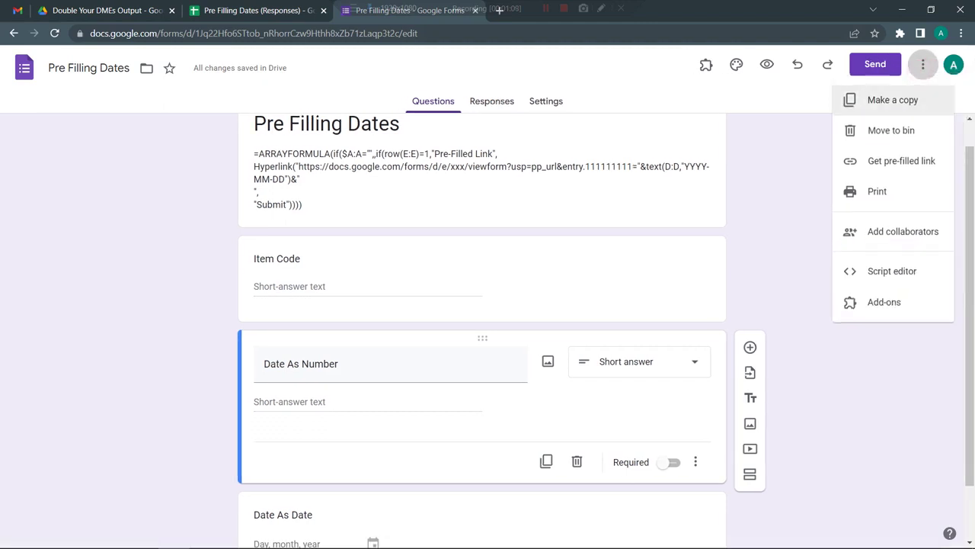
pyautogui.click(896, 161)
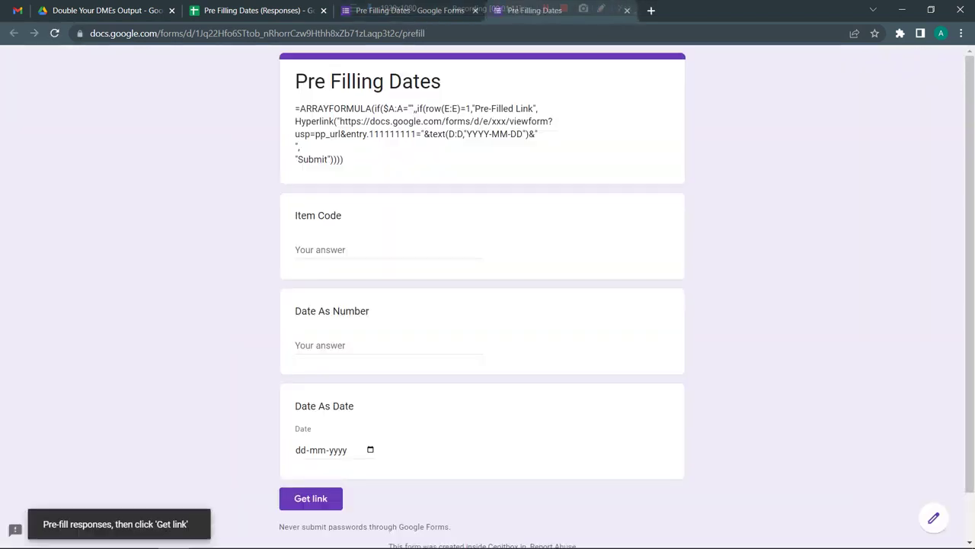
# Pre-fill Item Code with AA, Date As Number with BB and Date As Date with 14-07-2022, and copy the generated link.
pyautogui.click(385, 251)
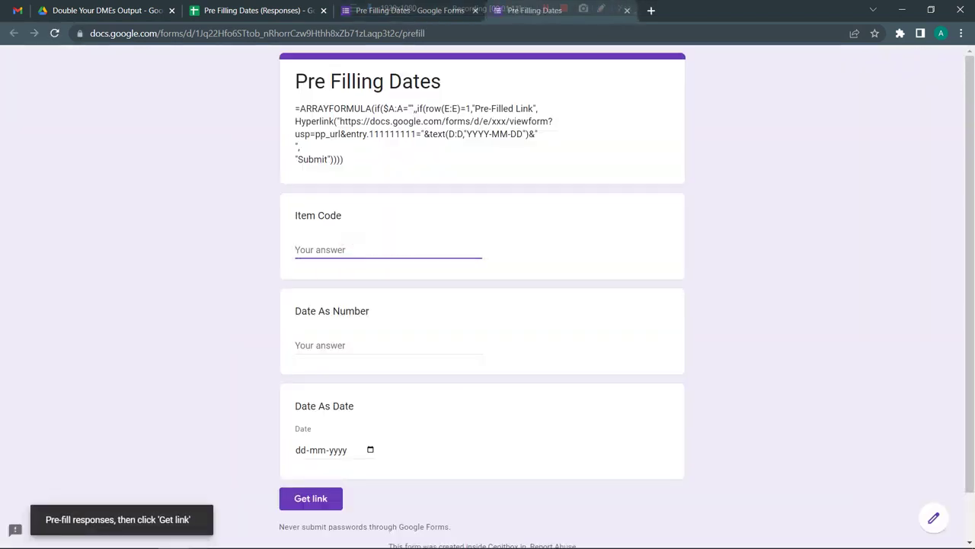
pyautogui.write('AA')
pyautogui.click(312, 343)
pyautogui.write('BB')
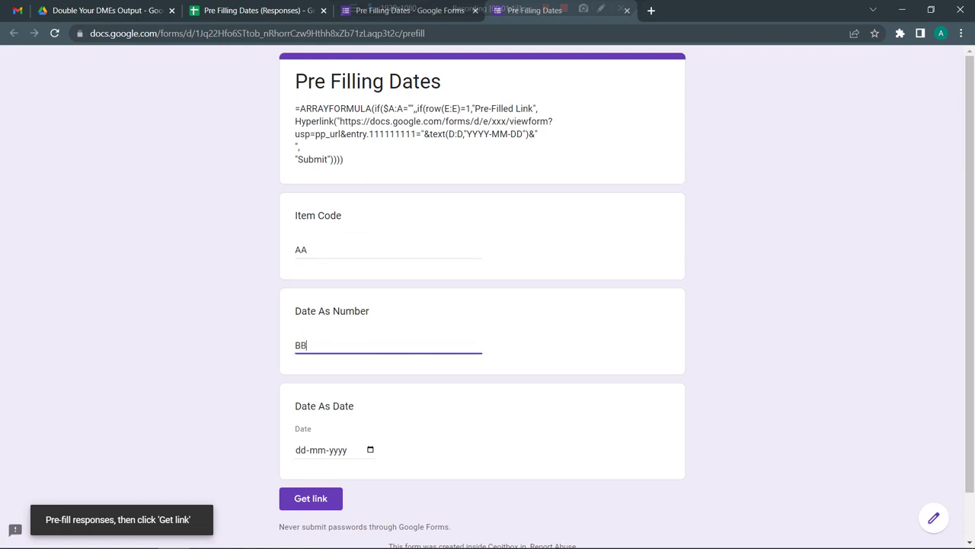
pyautogui.click(372, 449)
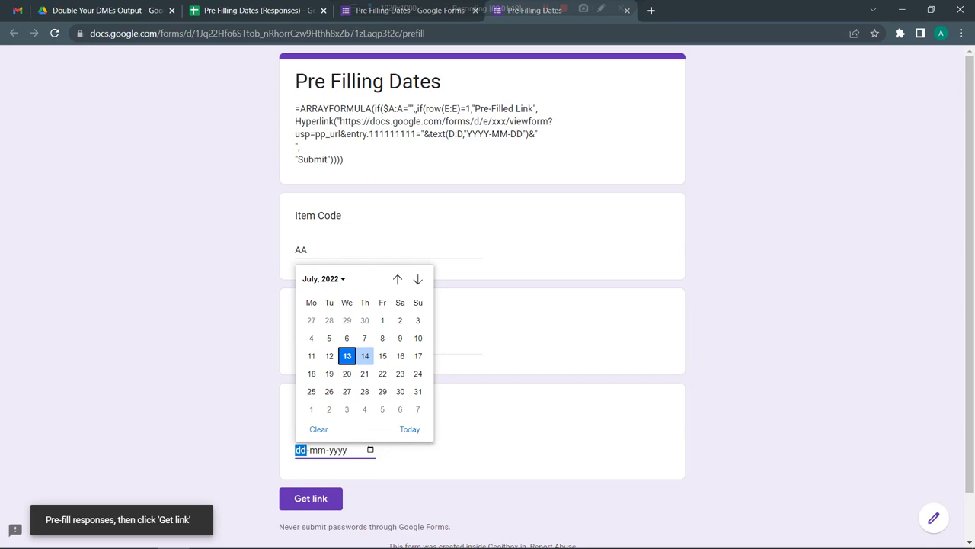
pyautogui.click(362, 356)
pyautogui.click(311, 498)
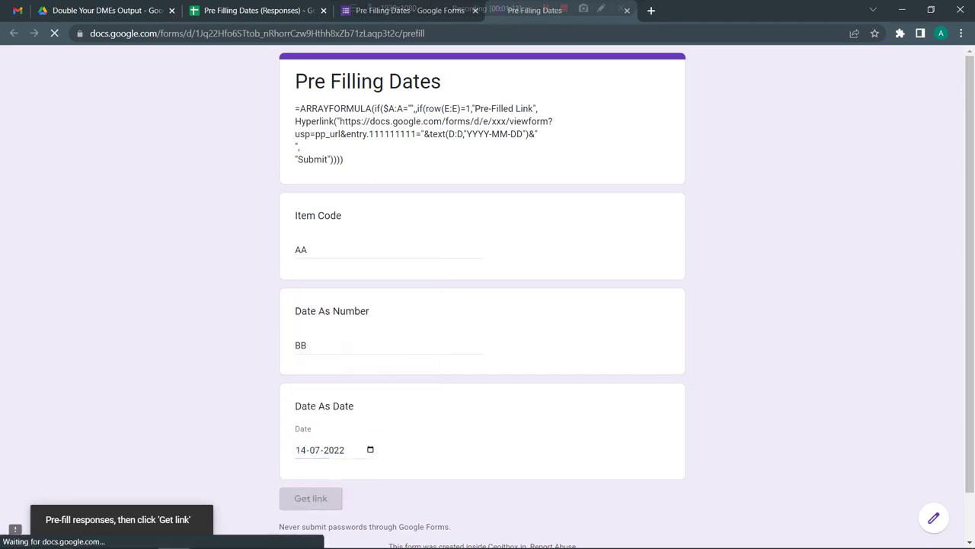
pyautogui.click(273, 519)
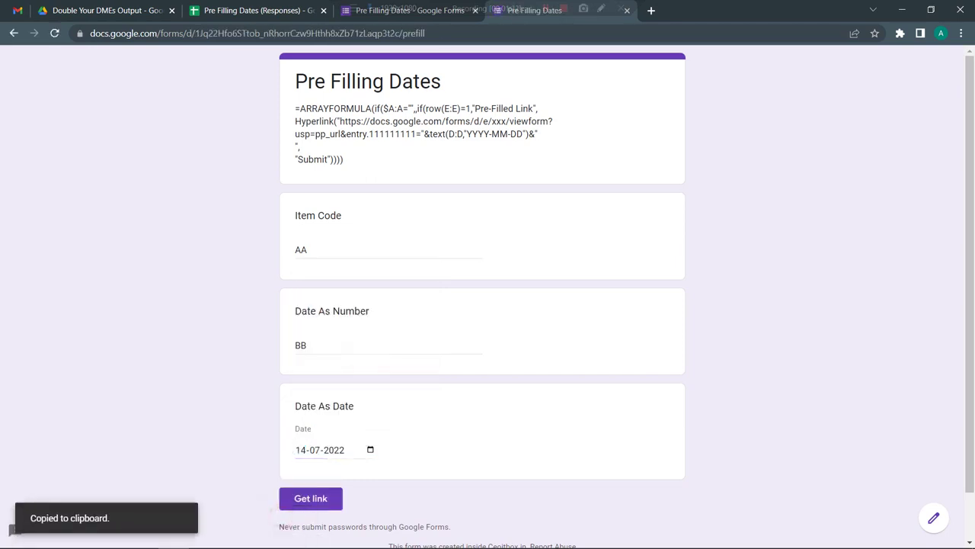
# Paste the copied pre-filled link into cell F1 of the responses spreadsheet, leaving the E1 formula as it is.
pyautogui.click(245, 10)
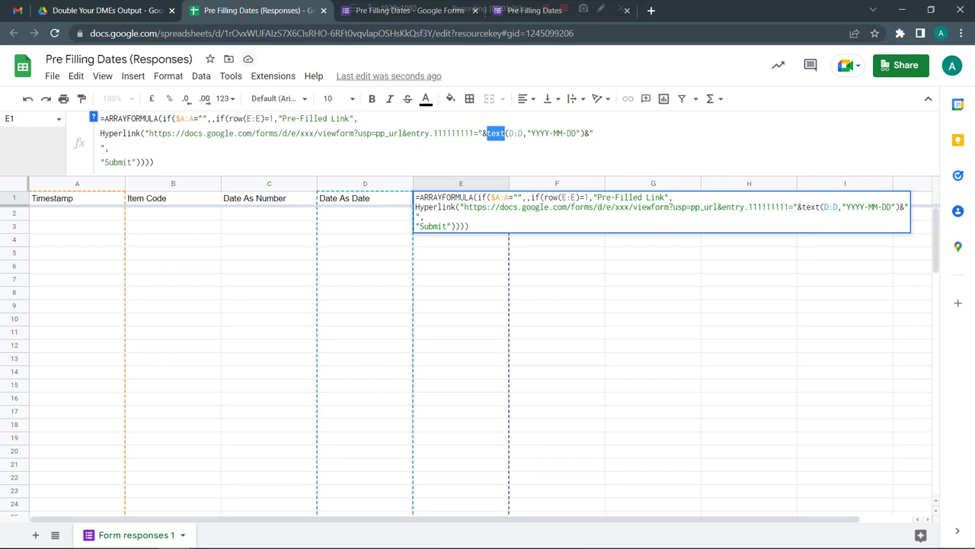
pyautogui.press('Tab')
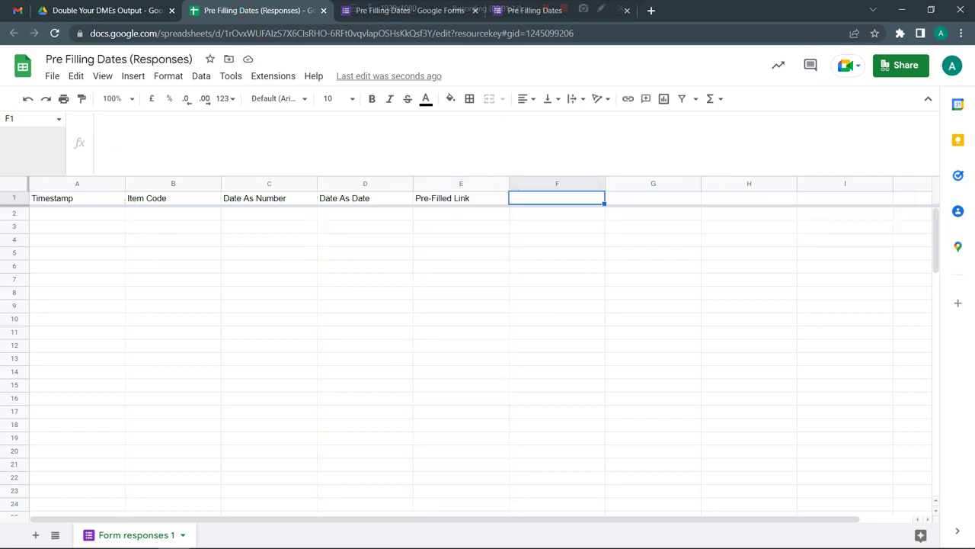
pyautogui.hotkey('ctrl', 'v')
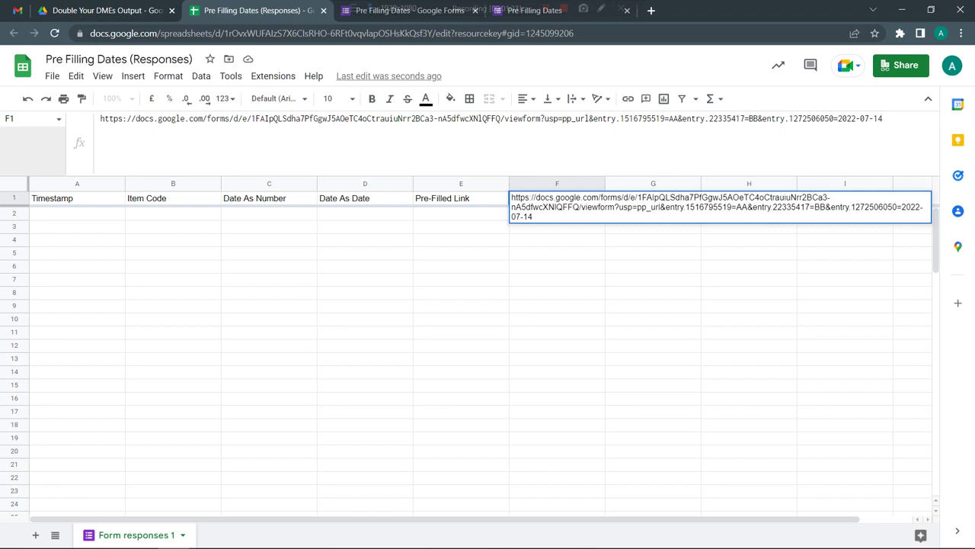
# Examine the pasted link in F1, including the form ID and the entry number of each question.
pyautogui.moveTo(893, 119); pyautogui.dragTo(100, 119)
pyautogui.click(517, 143)
pyautogui.moveTo(502, 118); pyautogui.dragTo(251, 119)
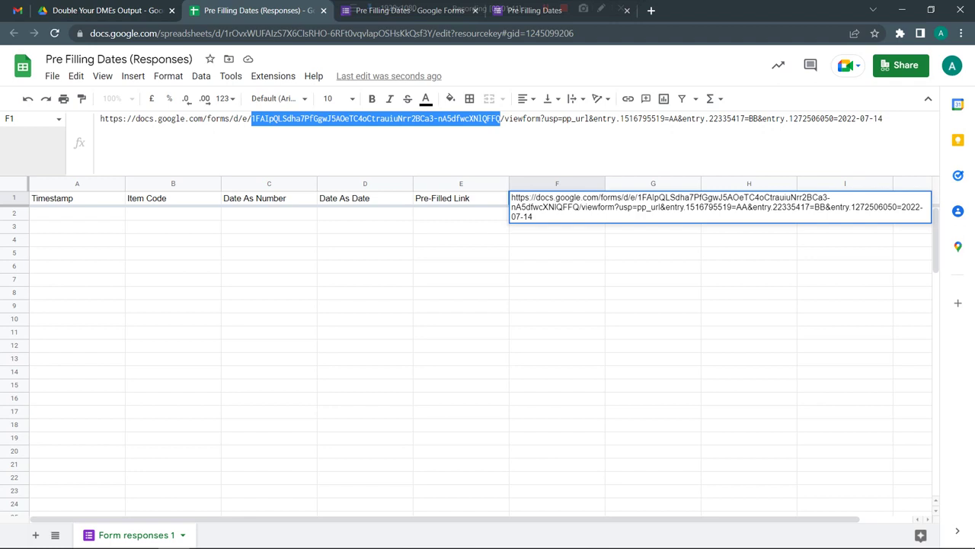
pyautogui.moveTo(620, 119); pyautogui.dragTo(664, 119)
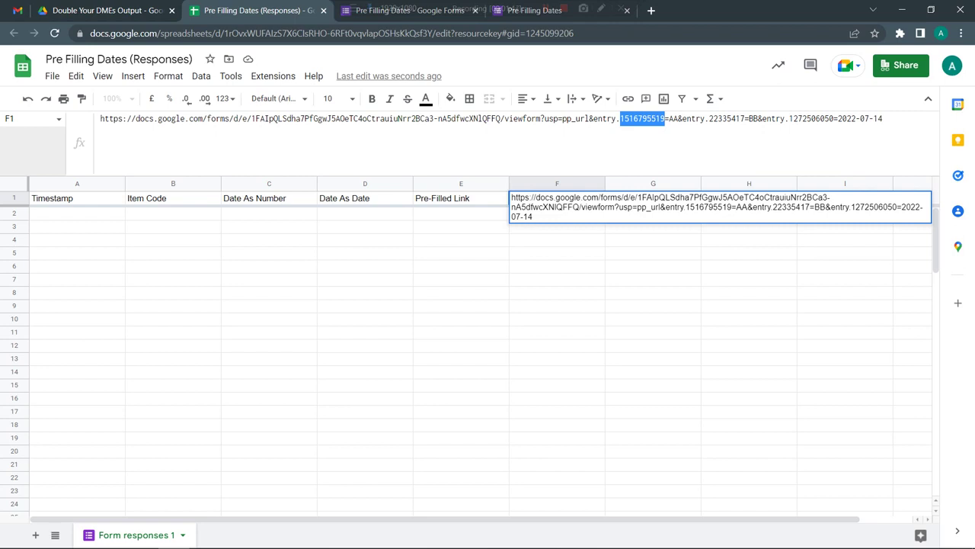
pyautogui.moveTo(710, 119); pyautogui.dragTo(744, 118)
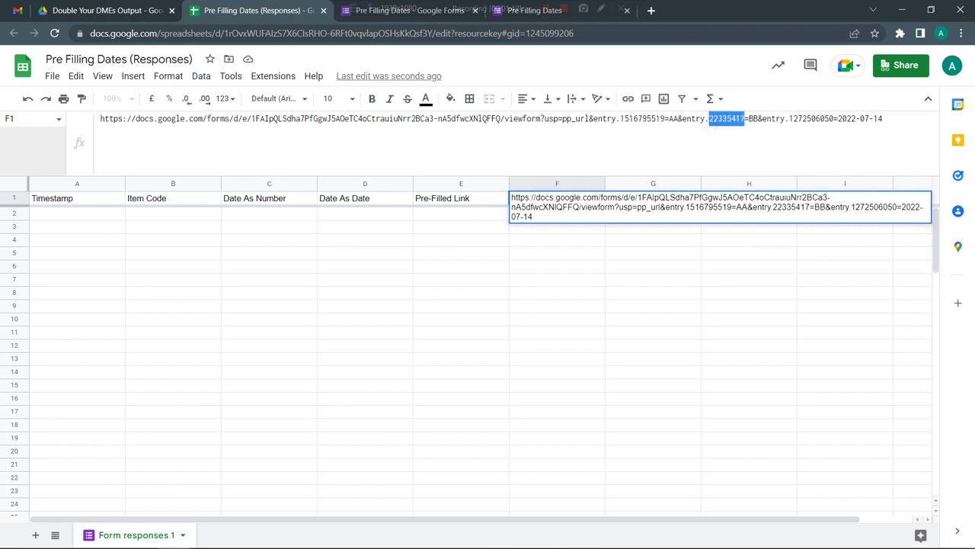
pyautogui.moveTo(660, 119); pyautogui.dragTo(633, 119)
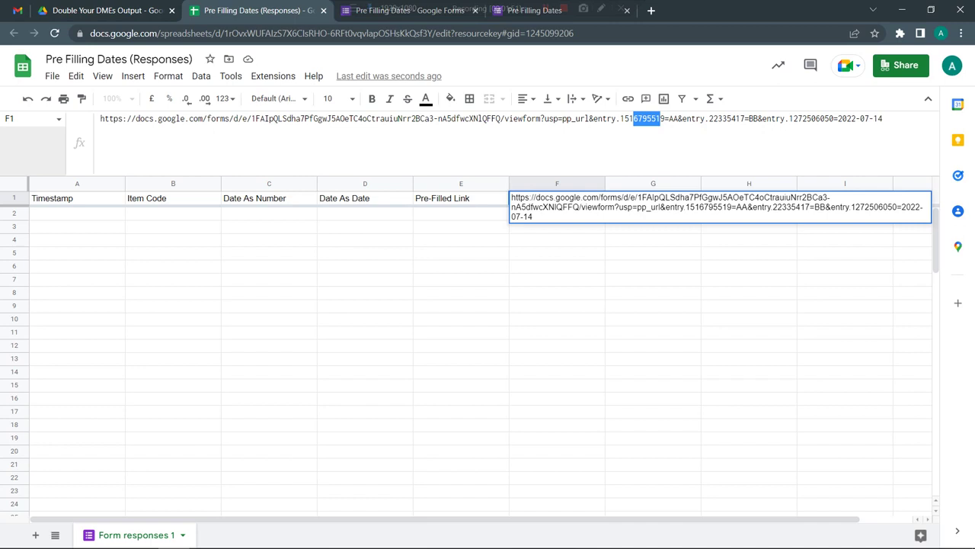
pyautogui.moveTo(744, 119); pyautogui.dragTo(713, 119)
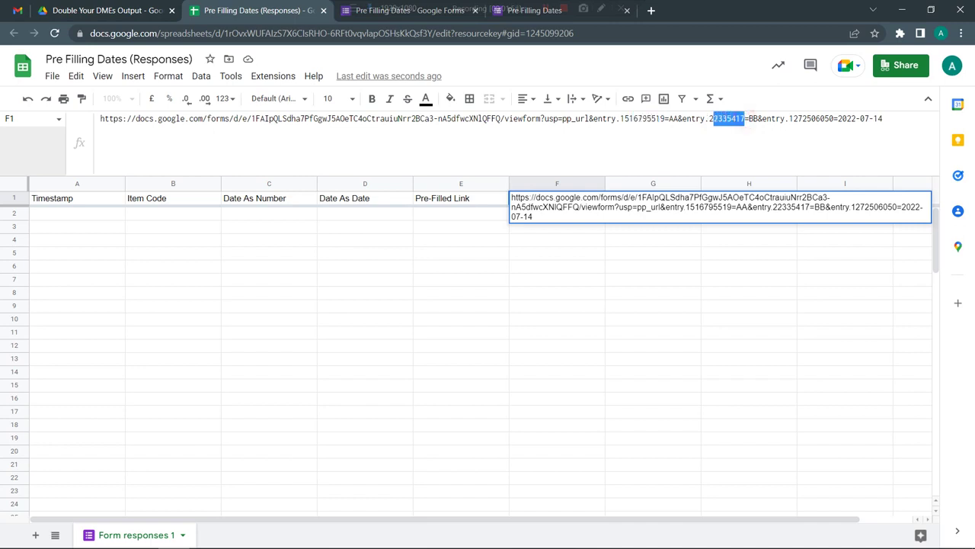
pyautogui.moveTo(834, 119); pyautogui.dragTo(793, 119)
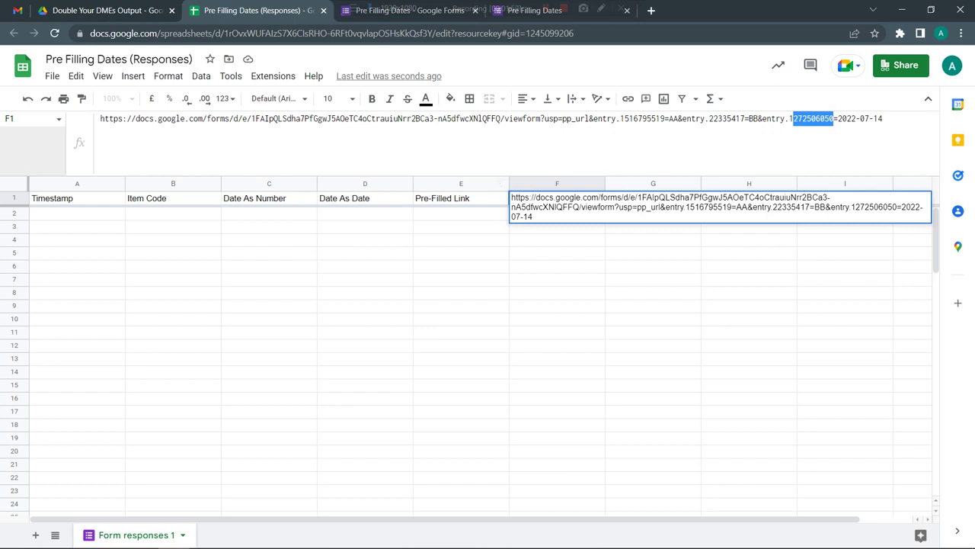
pyautogui.click(805, 139)
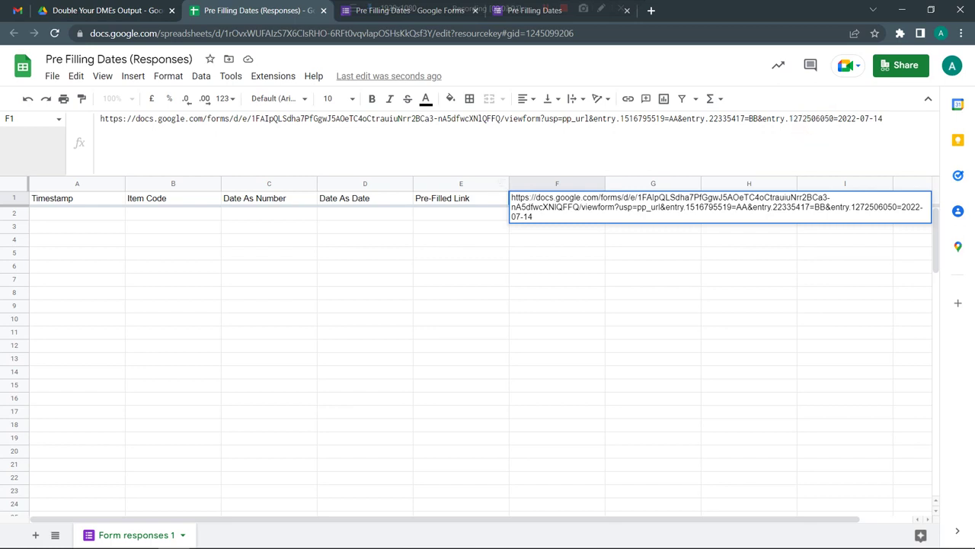
# Copy the full link from F1 and paste it over the placeholder URL in the E1 Hyperlink formula.
pyautogui.moveTo(884, 119); pyautogui.dragTo(100, 119)
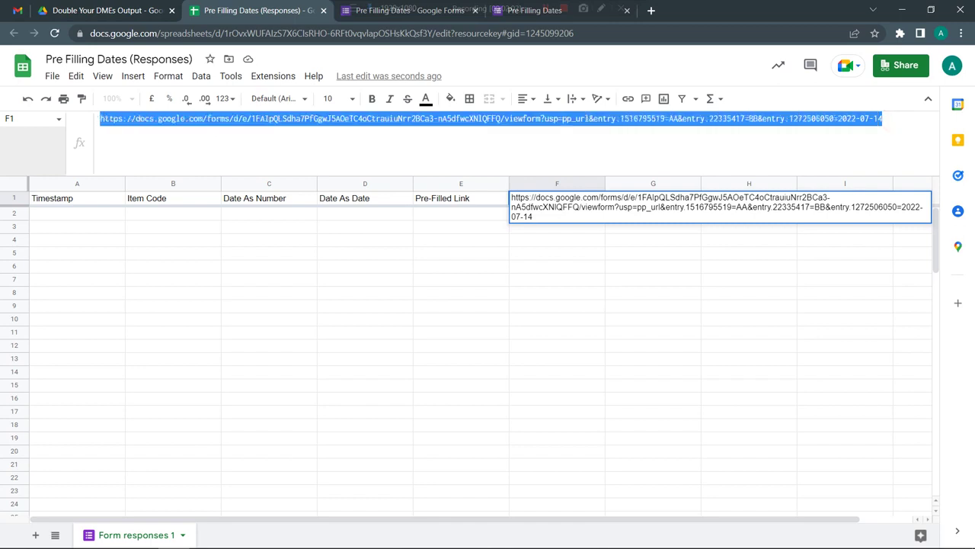
pyautogui.press('Tab')
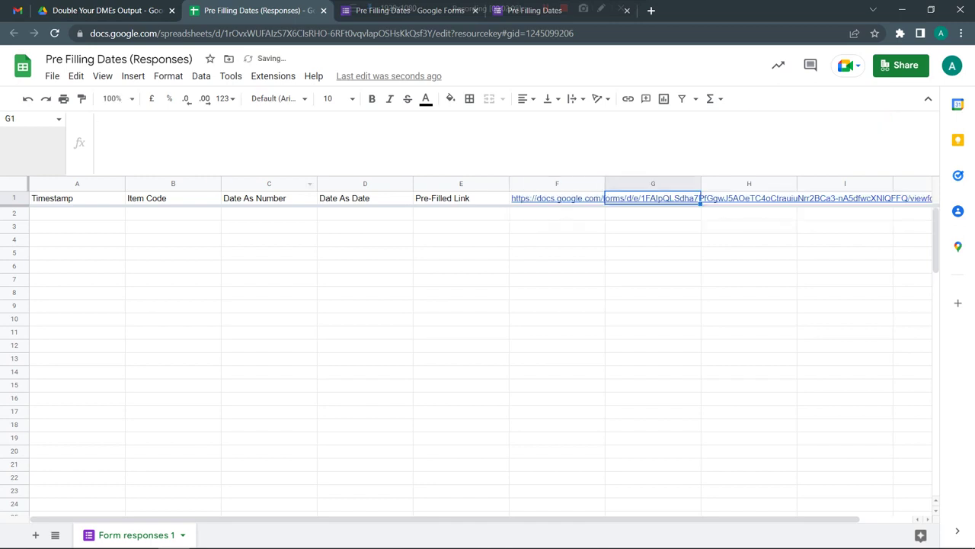
pyautogui.click(446, 197)
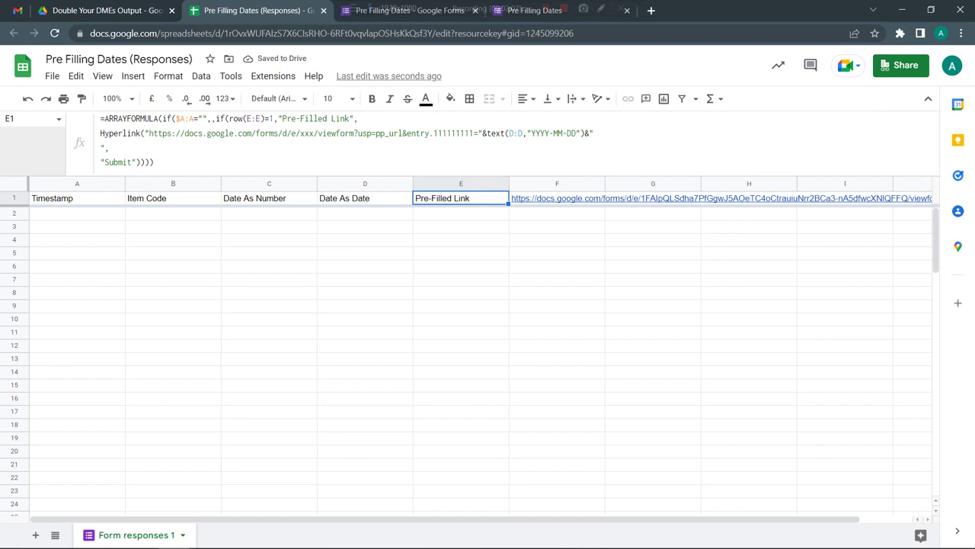
pyautogui.moveTo(149, 134); pyautogui.dragTo(478, 134)
pyautogui.hotkey('ctrl', 'v')
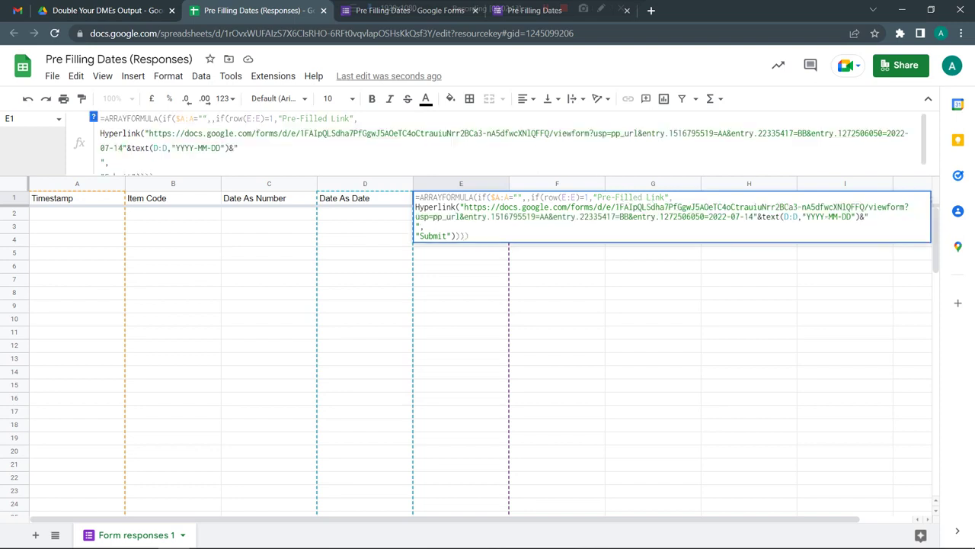
# Replace the AA placeholder in the E1 link formula with a concatenated reference to the Item Code column, "&B:B&".
pyautogui.click(716, 133)
pyautogui.write('"')
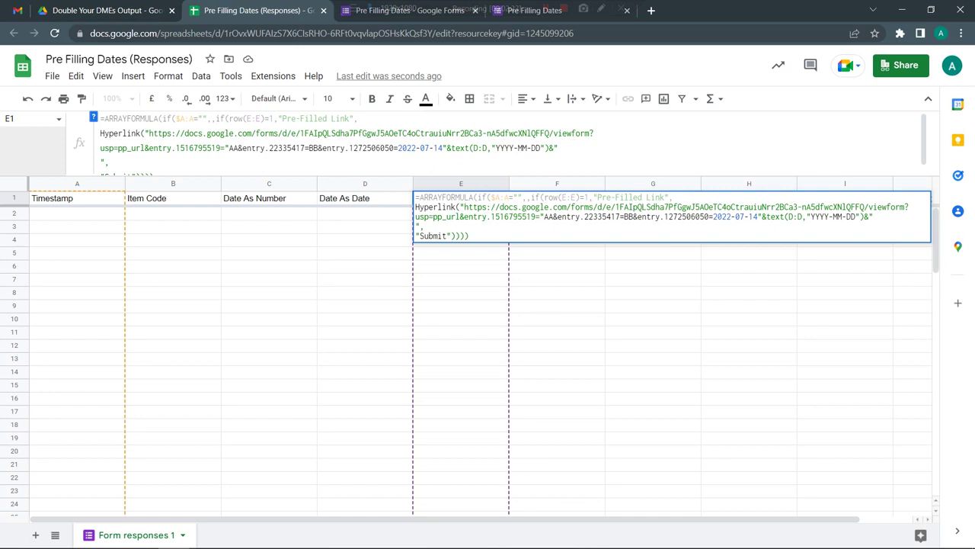
pyautogui.write('&A')
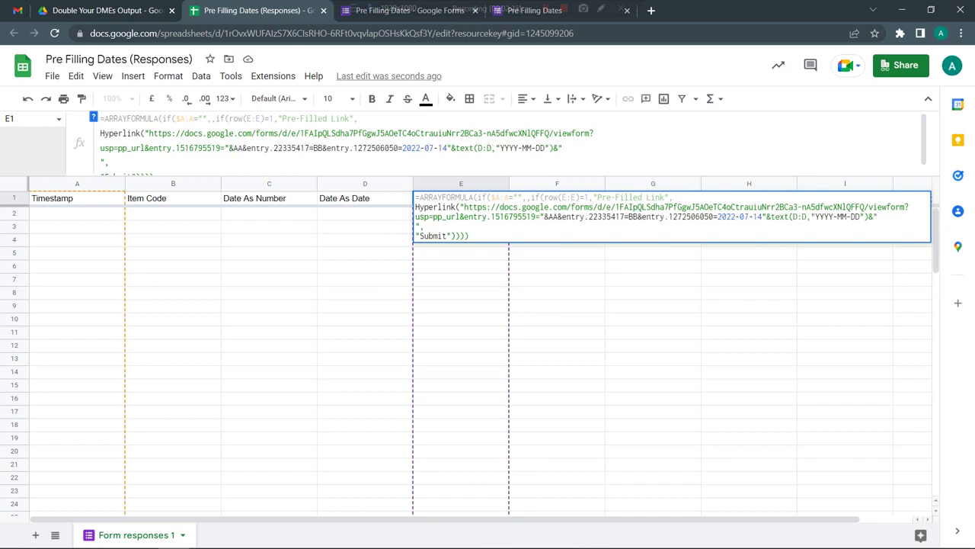
pyautogui.write(':A&')
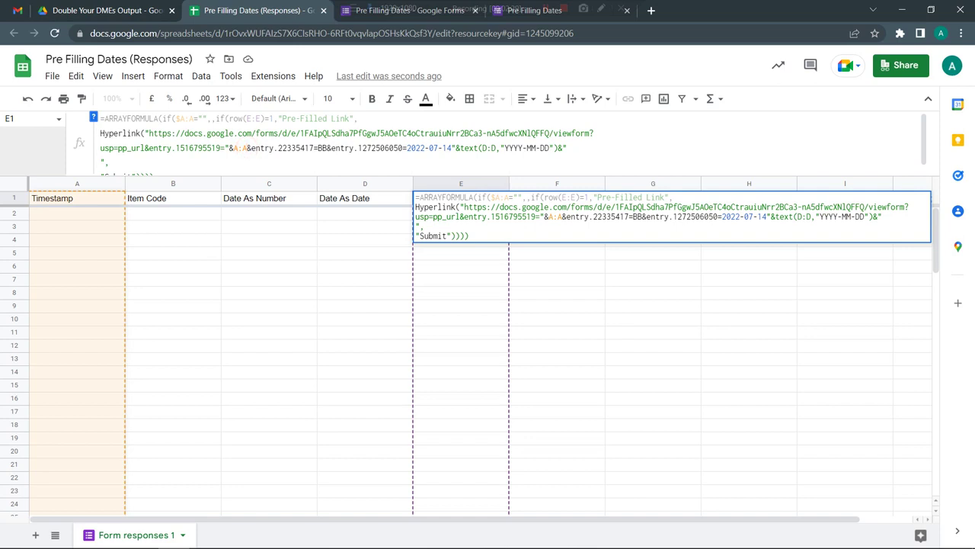
pyautogui.write('"&')
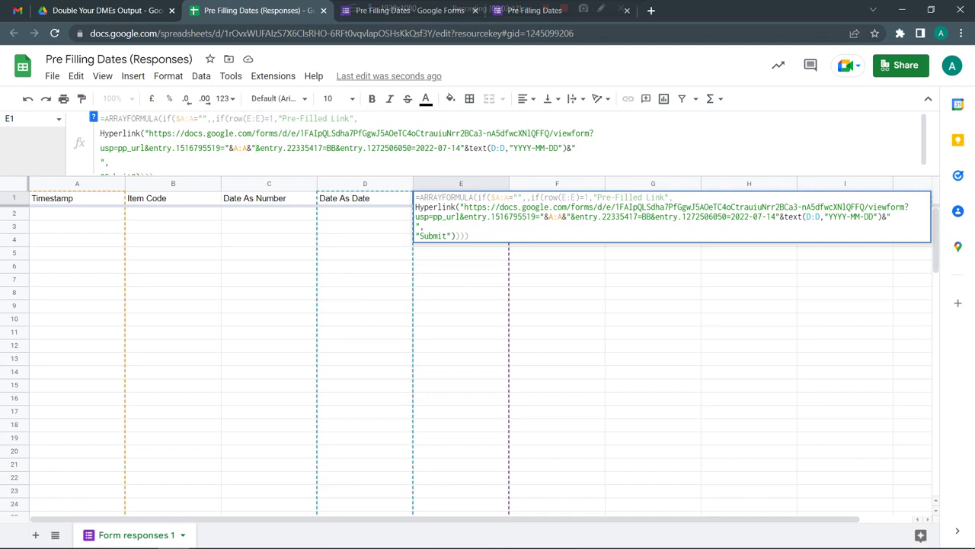
pyautogui.doubleClick(236, 148)
pyautogui.write('B')
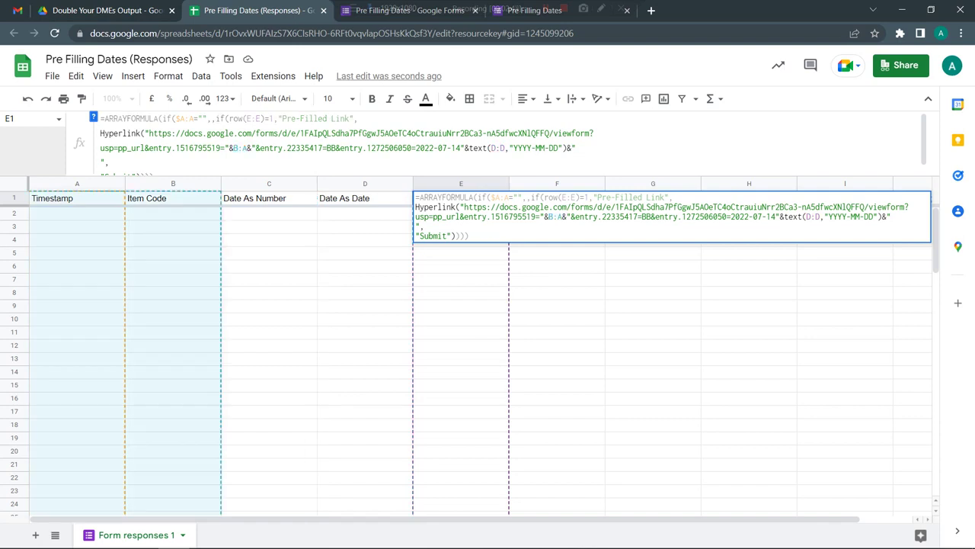
pyautogui.doubleClick(245, 147)
pyautogui.write('B')
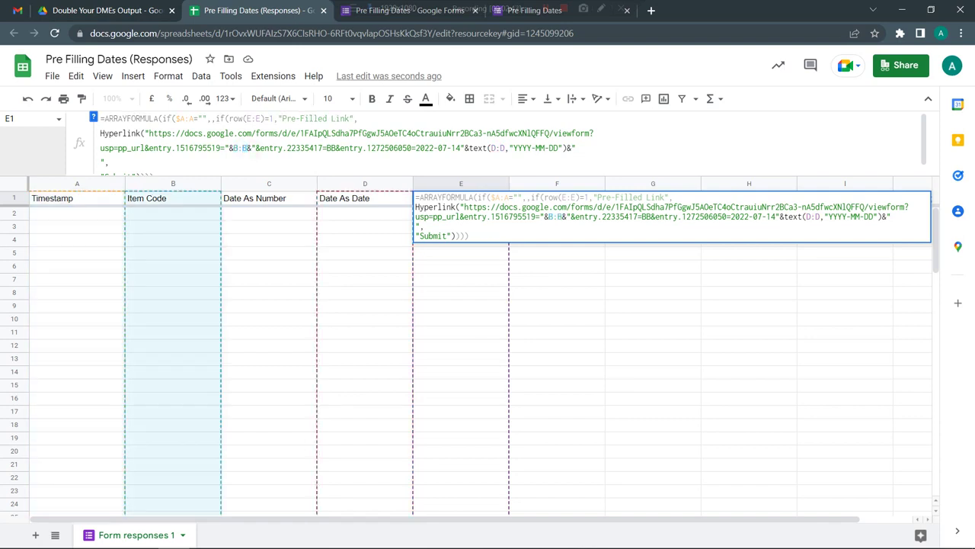
# Replace BB in the E1 formula with "&C:C&", remove the fixed 2022-07-14 before text(D:D,"YYYY-MM-DD"), and commit the formula.
pyautogui.click(336, 148)
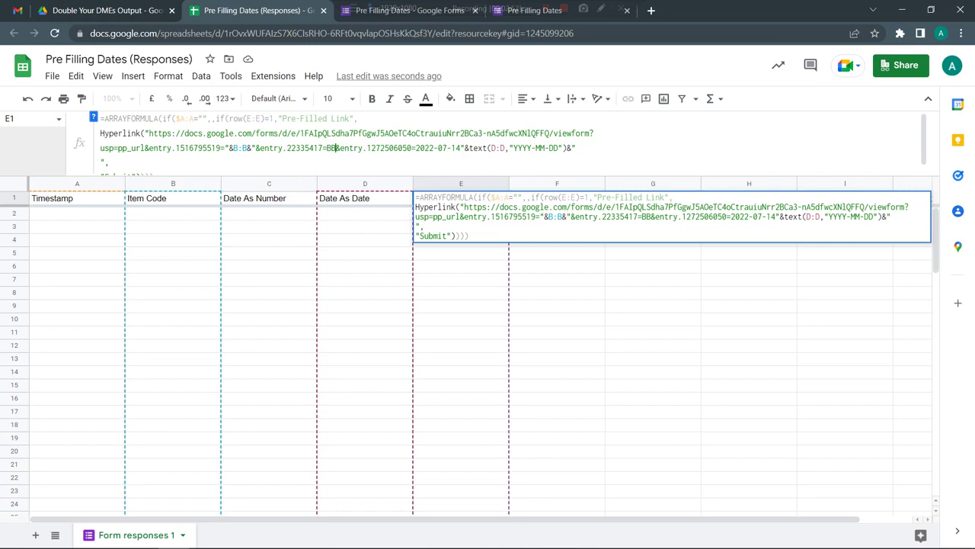
pyautogui.click(327, 148)
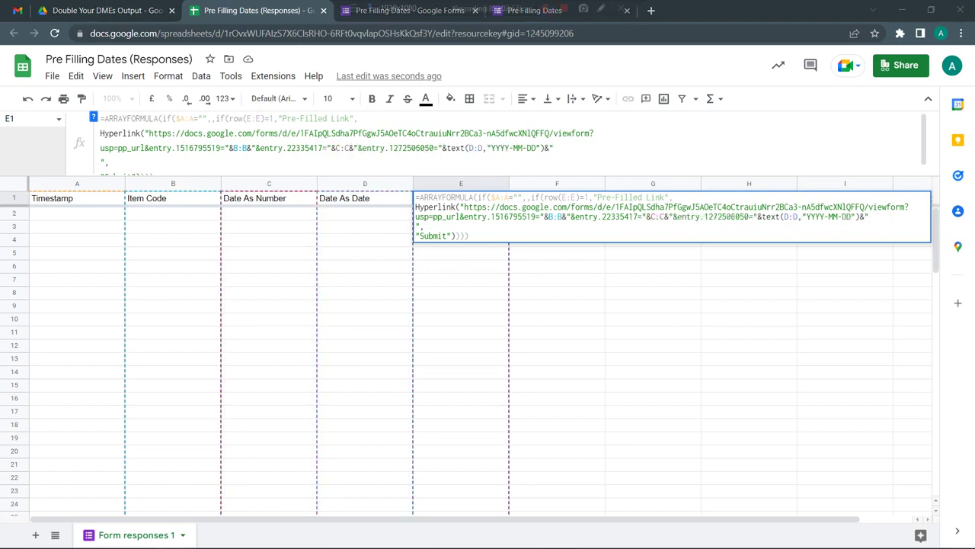
pyautogui.moveTo(328, 148); pyautogui.dragTo(358, 148)
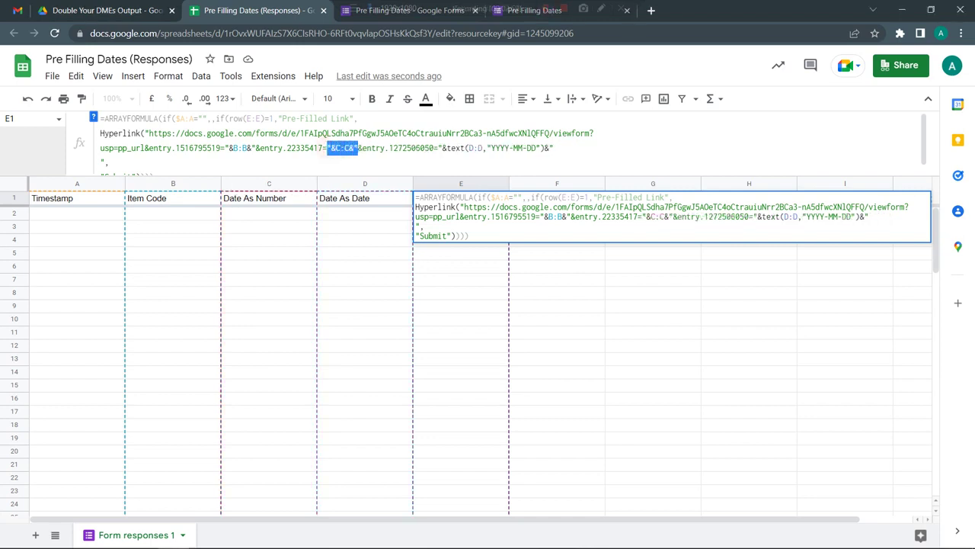
pyautogui.moveTo(438, 148); pyautogui.dragTo(548, 148)
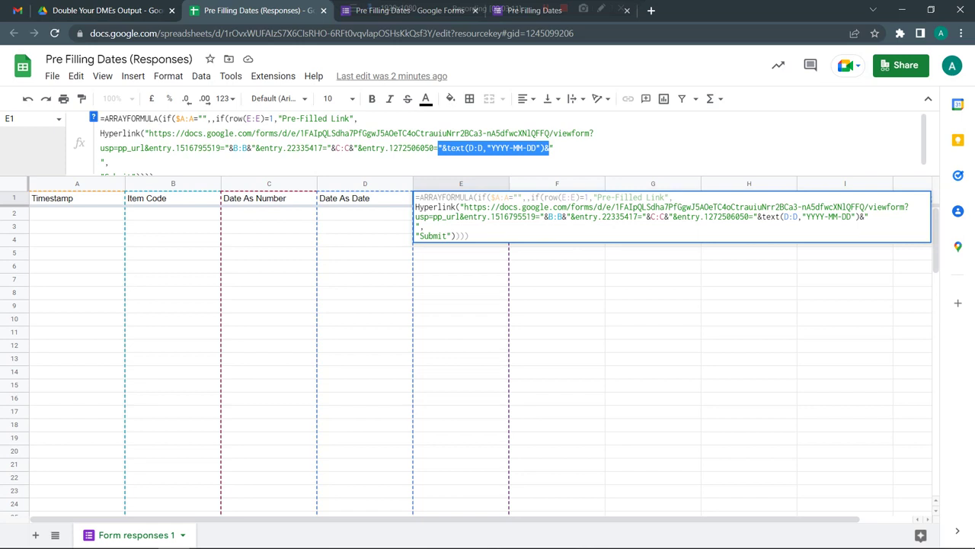
pyautogui.click(224, 170)
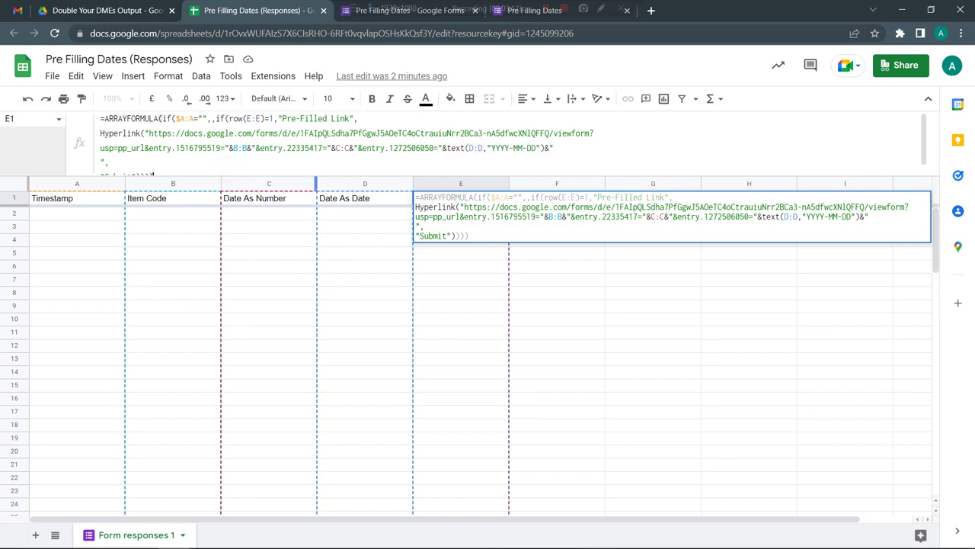
pyautogui.press('Return')
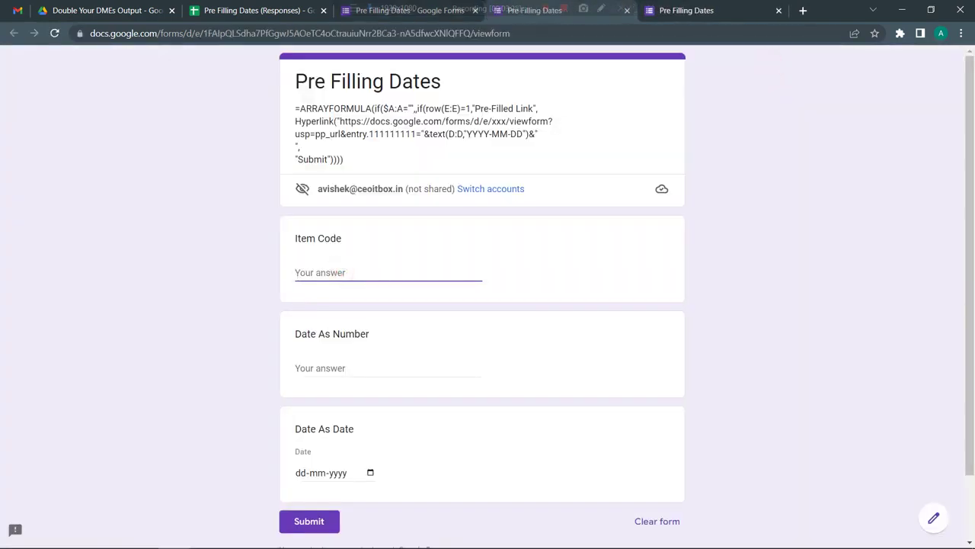
# Submit a blank form response with Item Code Test, Date As Number 44000 and Date As Date 14-07-2022.
pyautogui.write('Test')
pyautogui.click(342, 372)
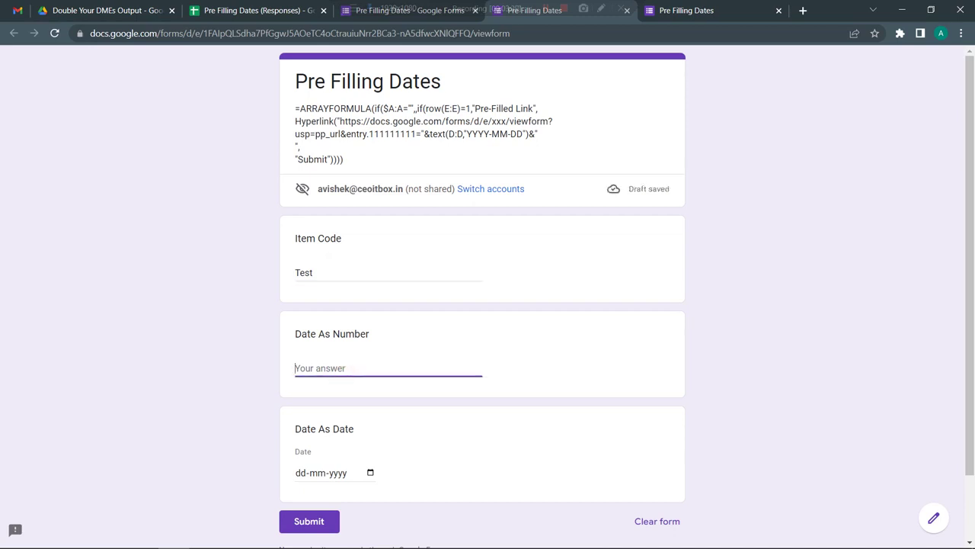
pyautogui.write('44000')
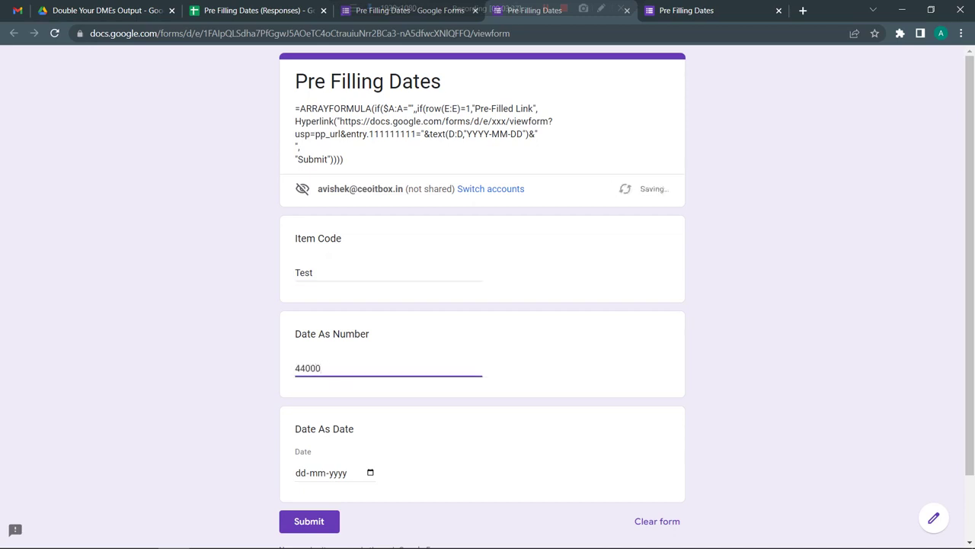
pyautogui.click(370, 473)
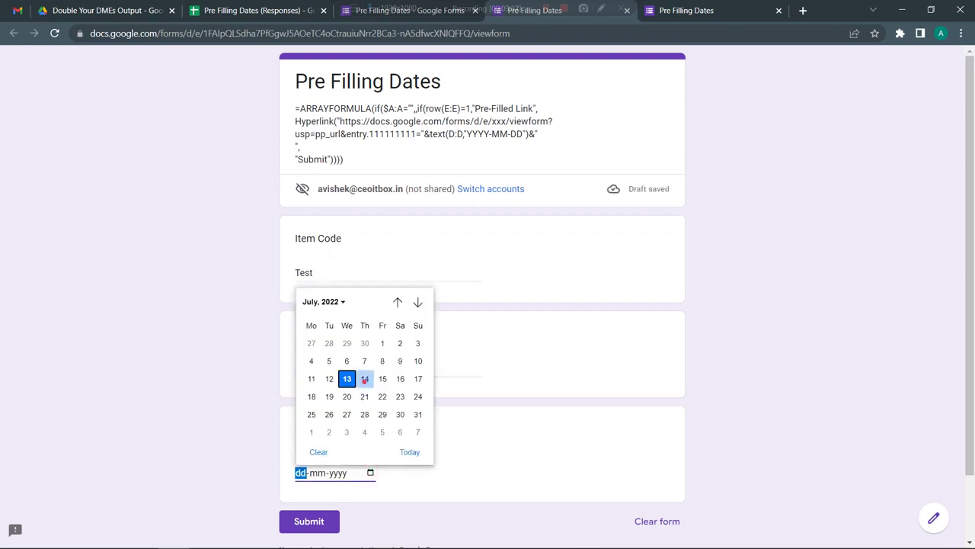
pyautogui.click(350, 376)
pyautogui.click(309, 520)
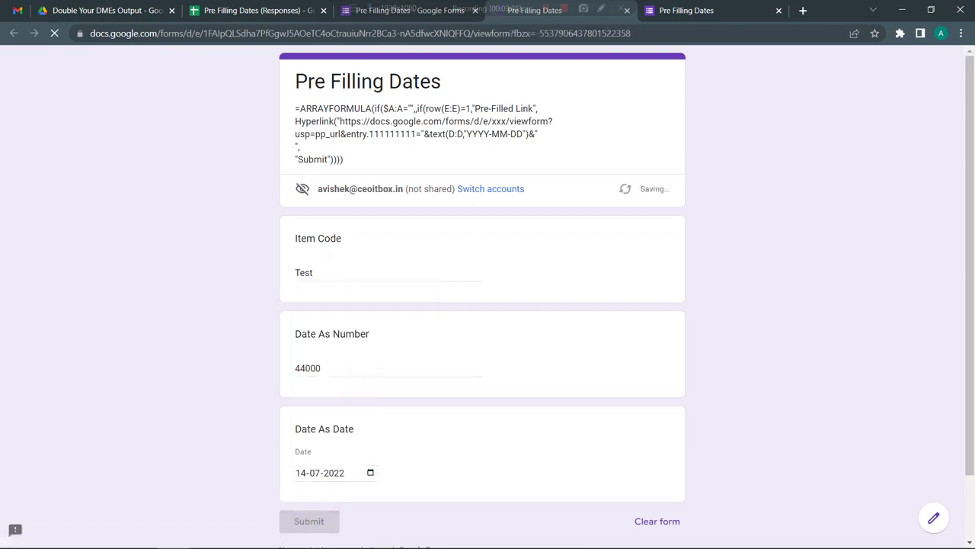
# Switch to the responses spreadsheet and check the Item Code and Date As Number values of the new response.
pyautogui.click(245, 10)
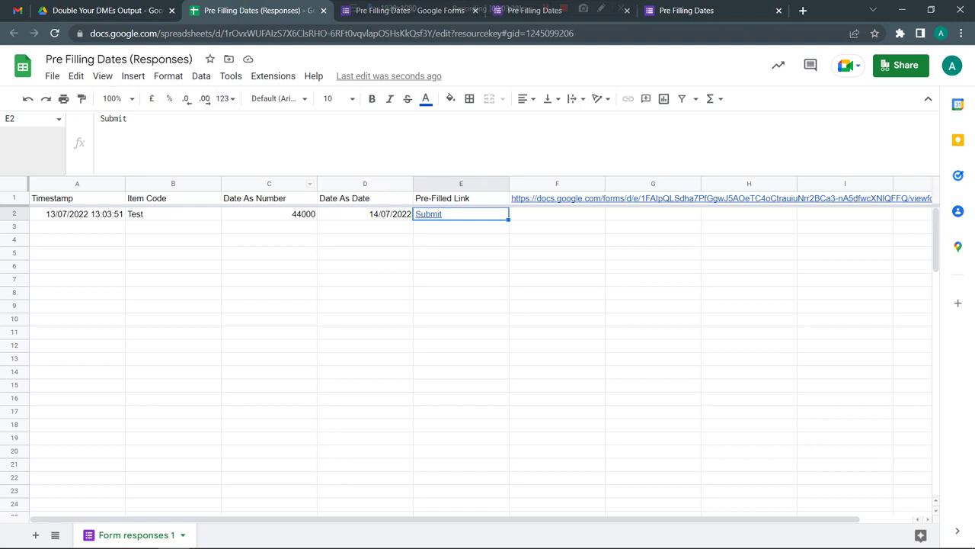
pyautogui.moveTo(173, 198); pyautogui.dragTo(173, 214)
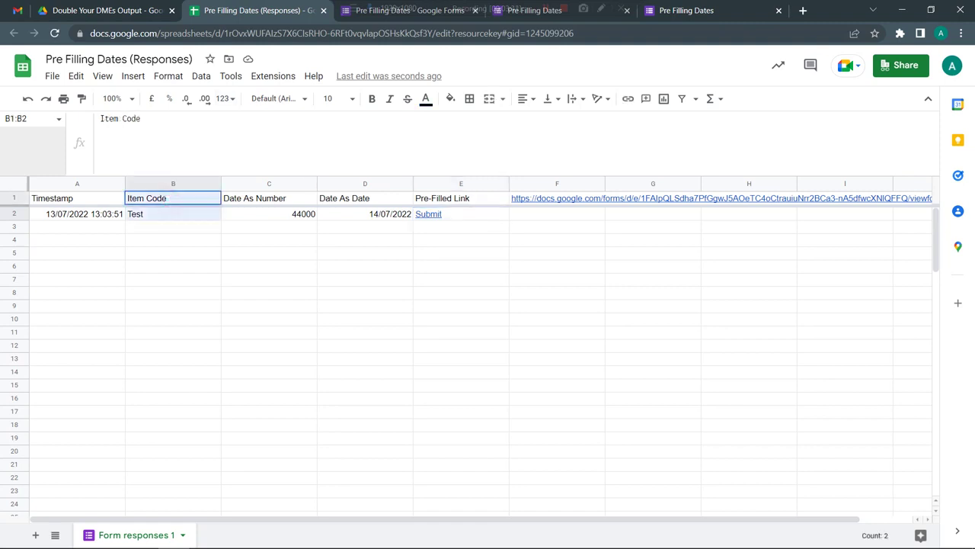
pyautogui.moveTo(269, 197); pyautogui.dragTo(270, 214)
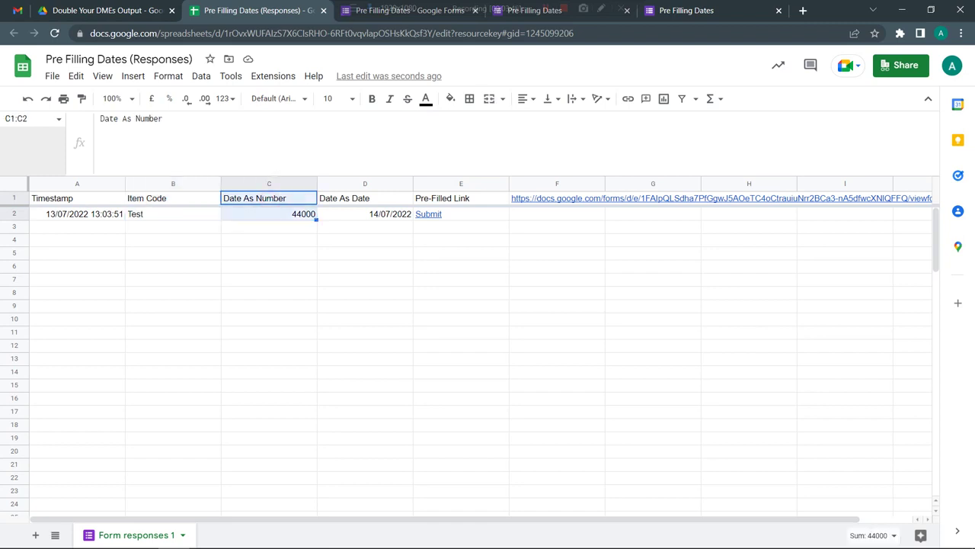
# Format the Date As Number column as dd-MMM-yyyy and fit its width to the contents.
pyautogui.click(285, 182)
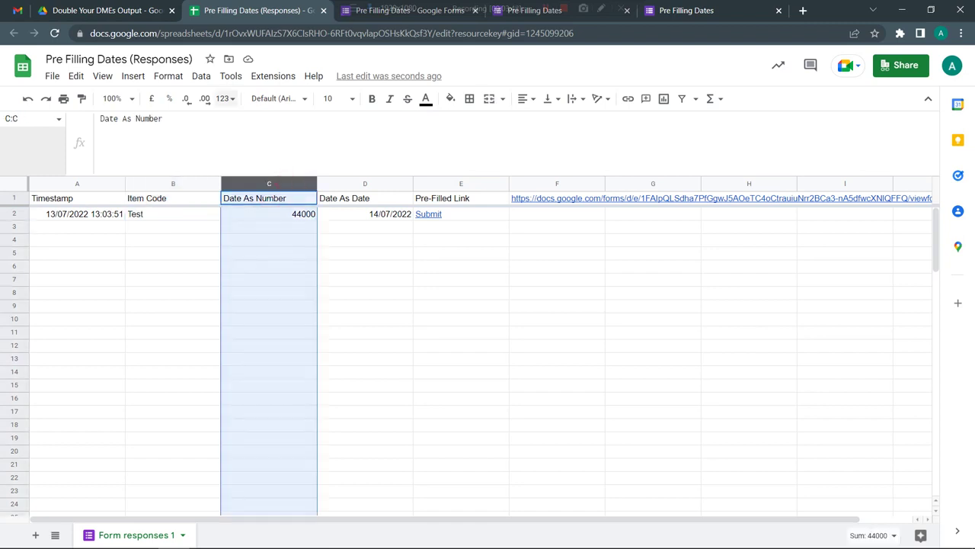
pyautogui.click(225, 99)
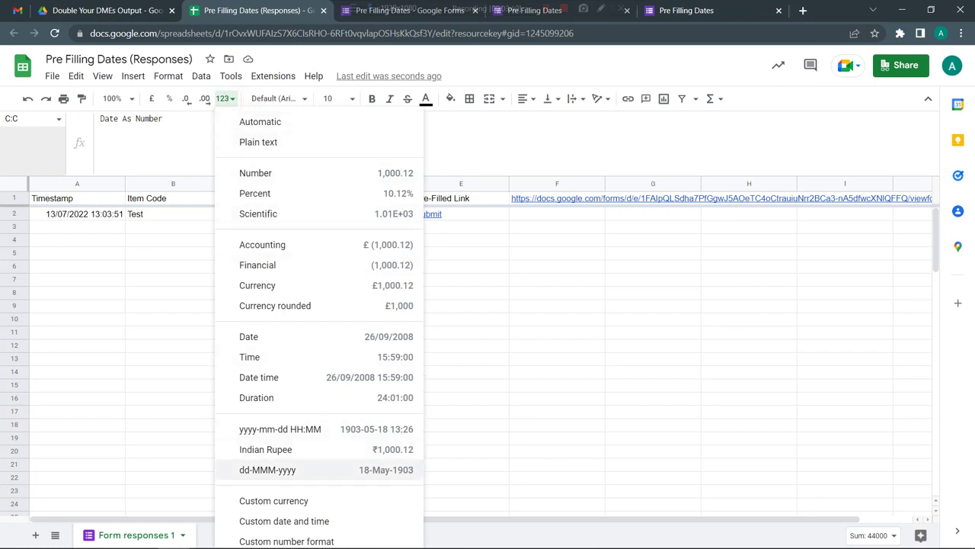
pyautogui.click(304, 469)
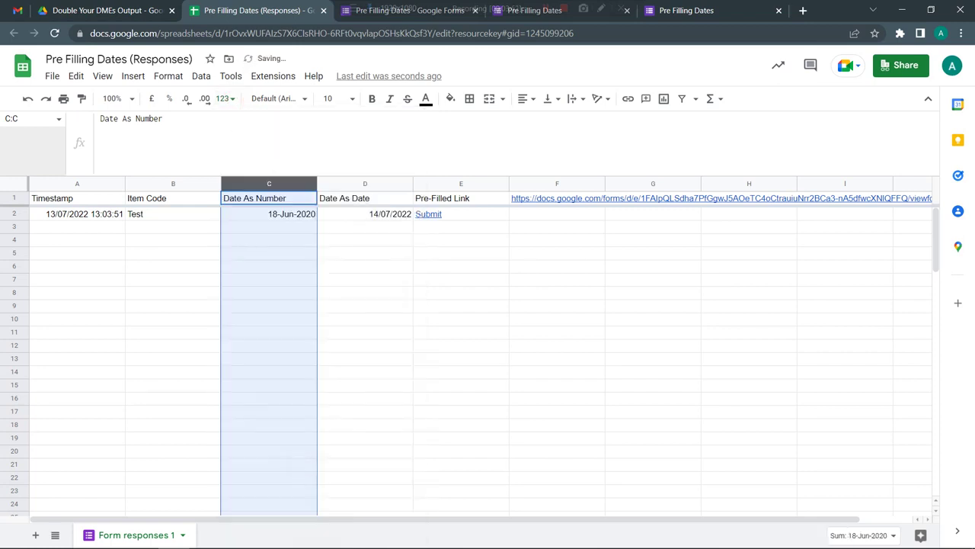
pyautogui.click(295, 217)
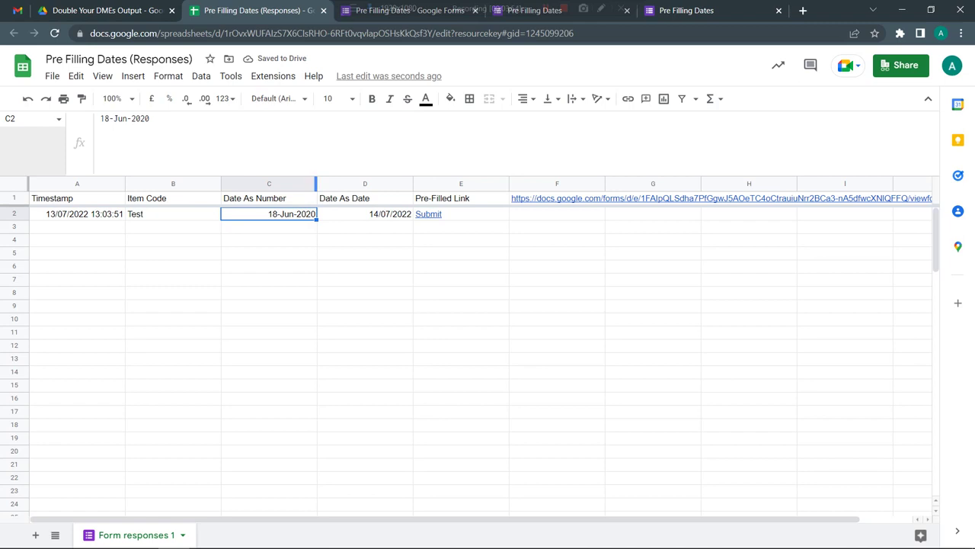
pyautogui.doubleClick(316, 183)
pyautogui.click(279, 212)
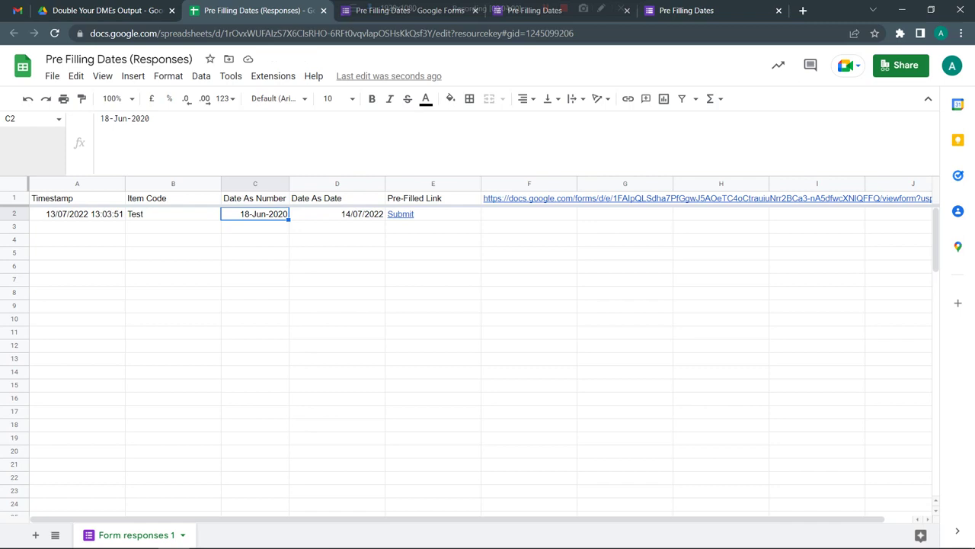
# Check the Date As Date value in D2 and open the pre-filled form link in E2.
pyautogui.click(333, 214)
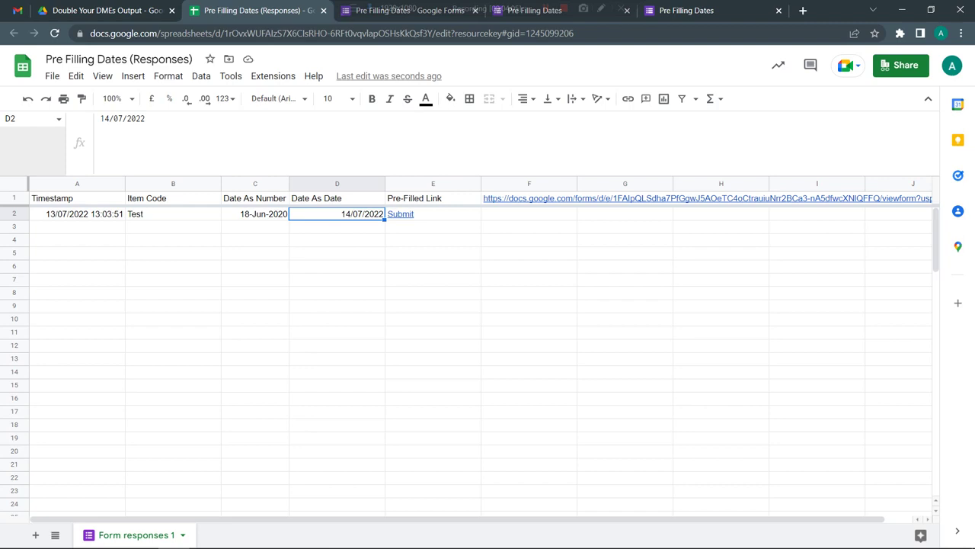
pyautogui.click(405, 214)
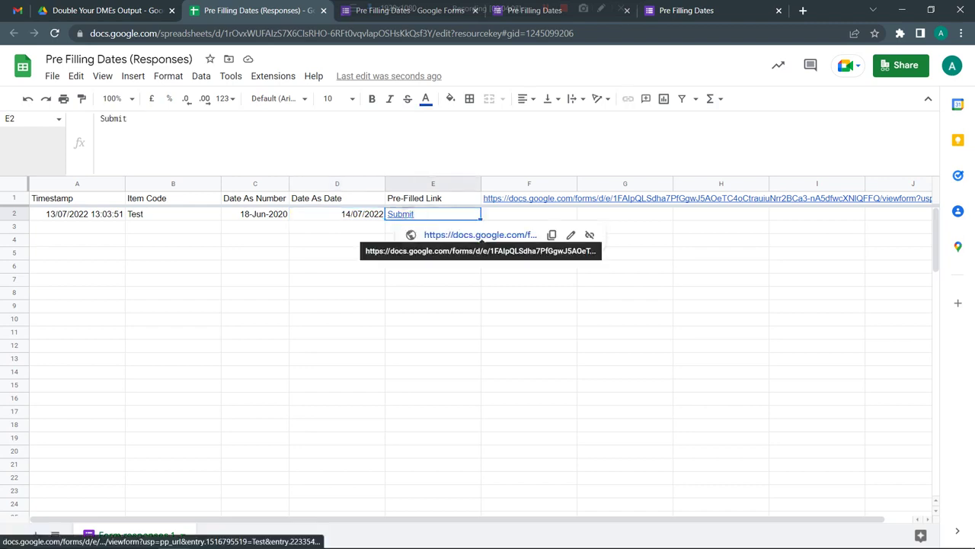
pyautogui.click(480, 235)
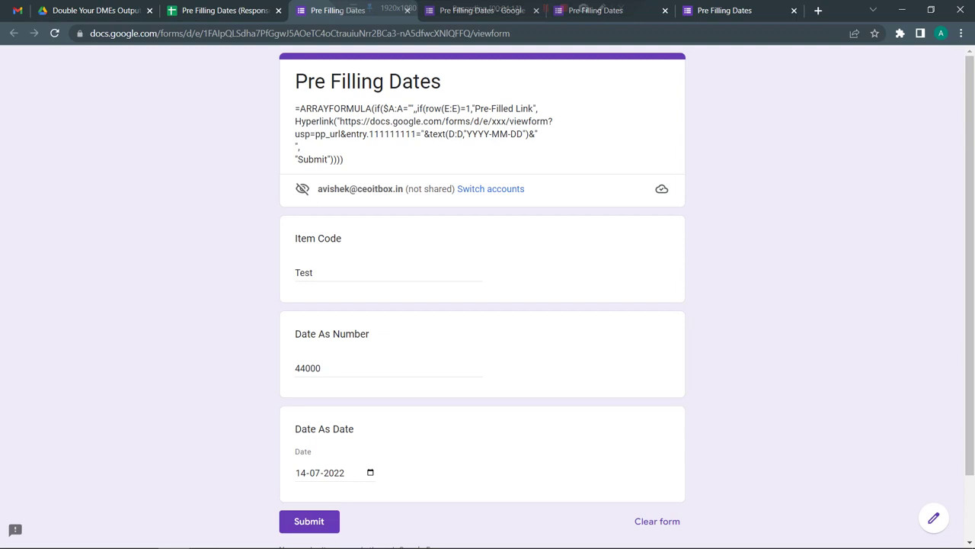
# Change the pre-filled form to Date As Number 44001, Date As Date 15-07-2022 and Item Code Test2, and submit it.
pyautogui.click(326, 369)
pyautogui.press('BackSpace')
pyautogui.write('1')
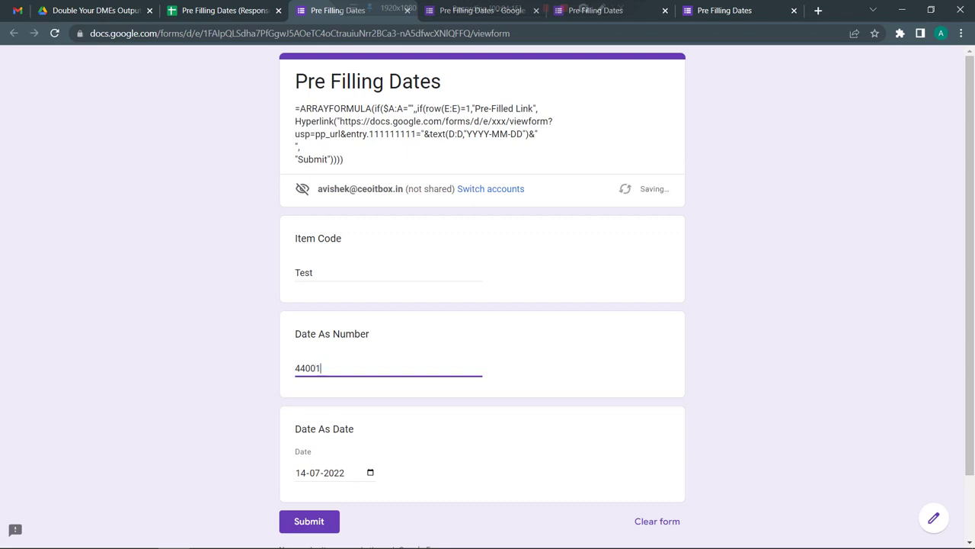
pyautogui.click(370, 472)
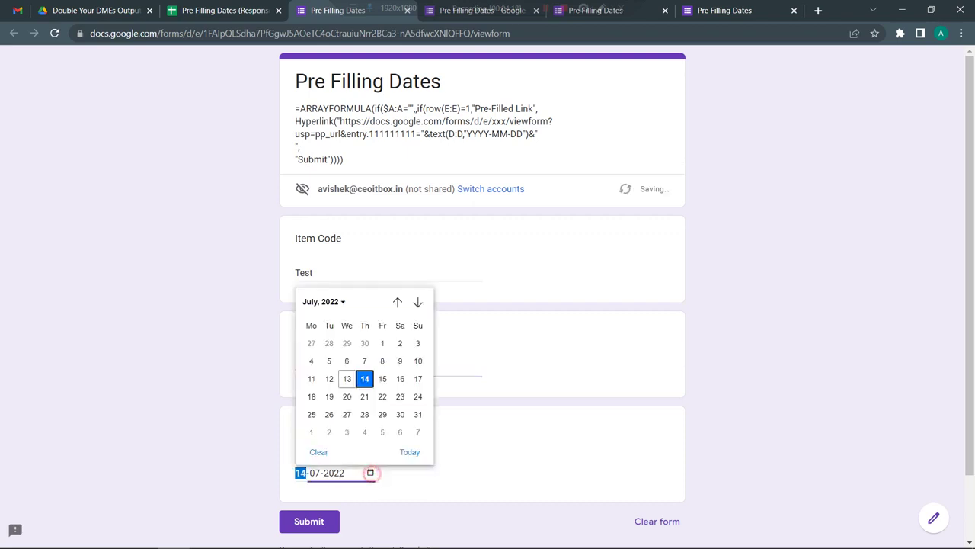
pyautogui.click(383, 379)
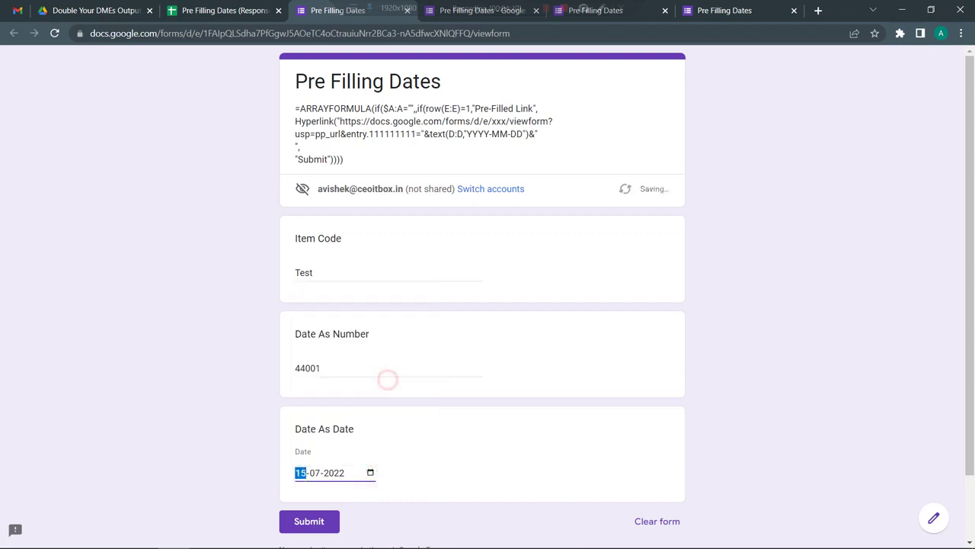
pyautogui.click(327, 271)
pyautogui.write('2')
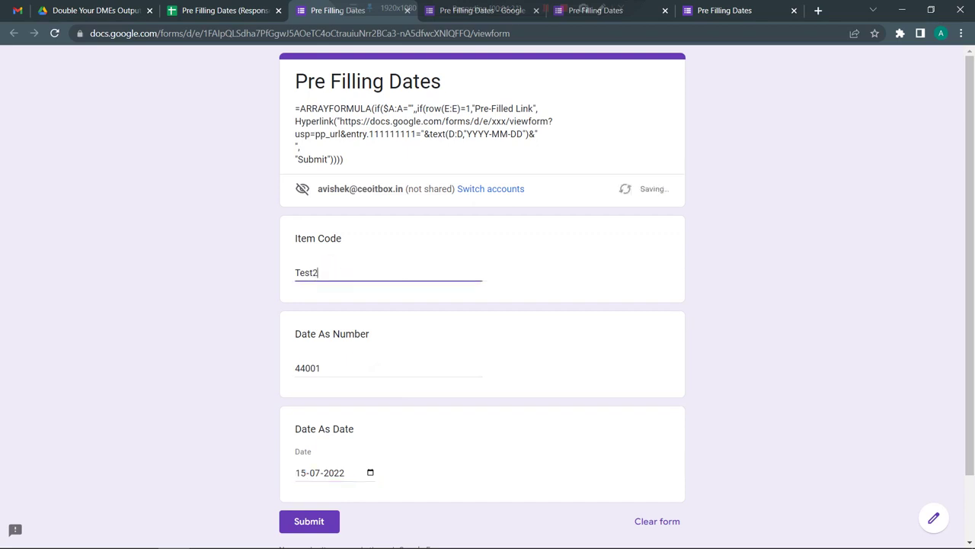
pyautogui.click(314, 522)
# Return to the responses spreadsheet, review the Test2 row and reapply the dd-MMM-yyyy format to the whole Date As Number column.
pyautogui.click(210, 10)
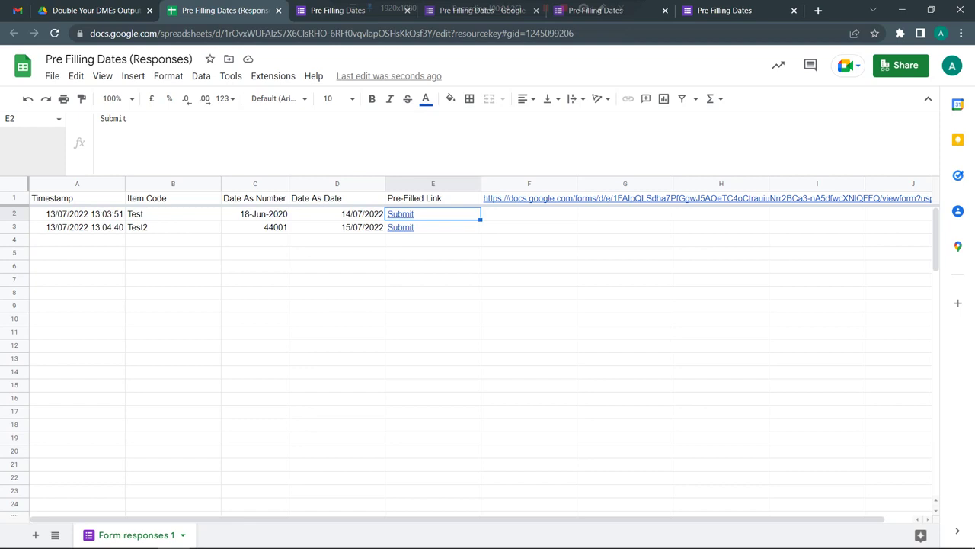
pyautogui.moveTo(140, 227); pyautogui.dragTo(337, 227)
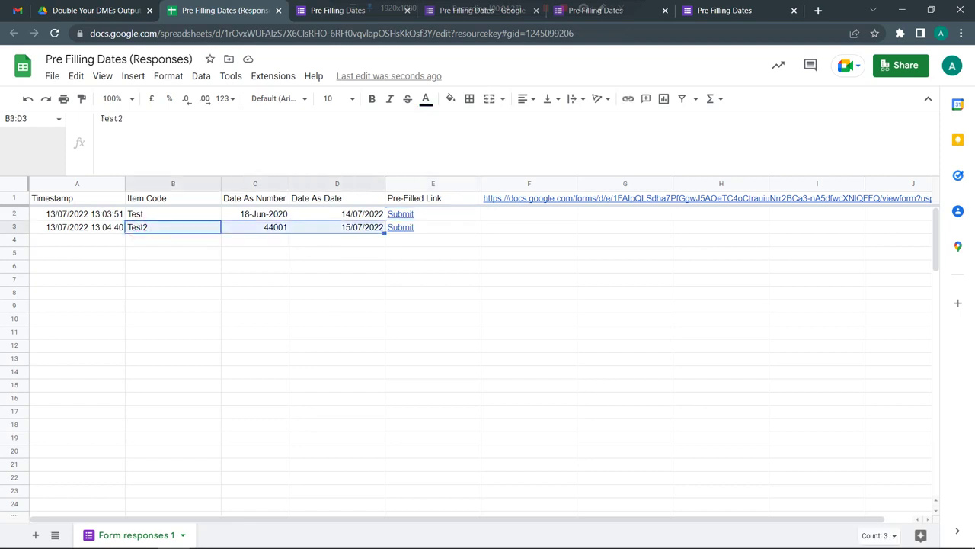
pyautogui.click(261, 183)
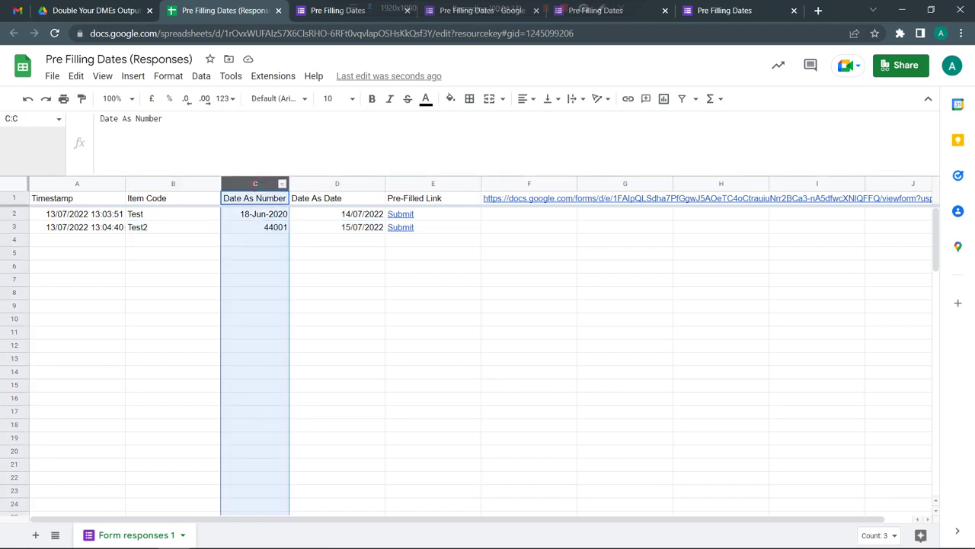
pyautogui.click(226, 98)
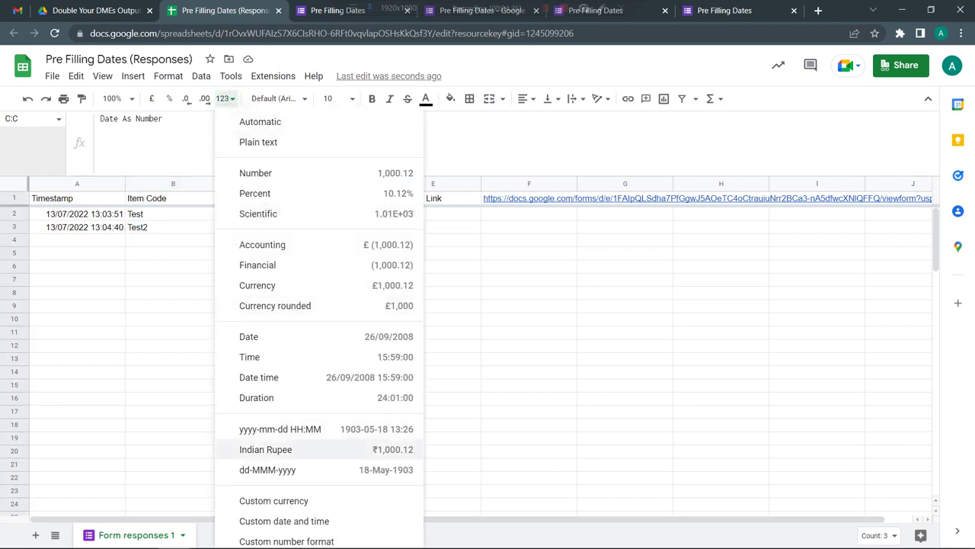
pyautogui.click(276, 470)
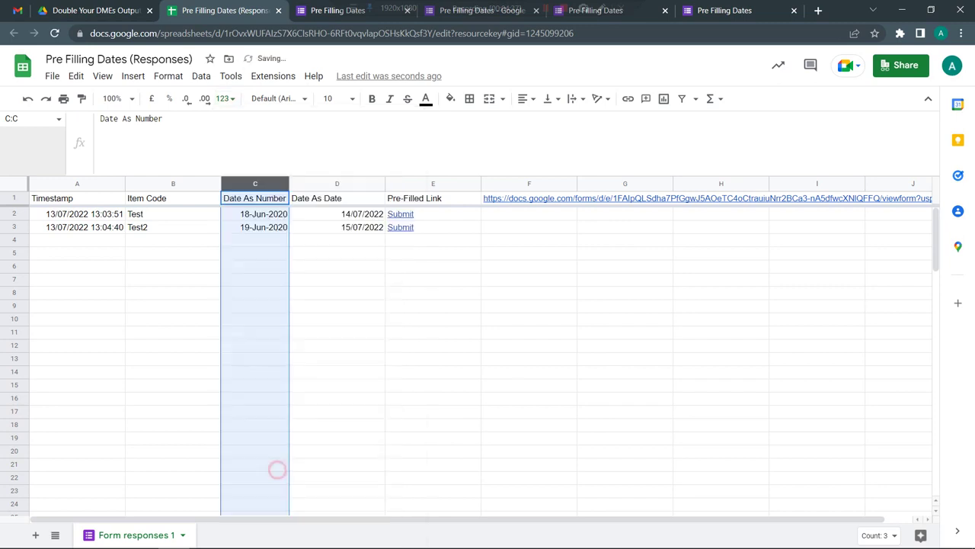
pyautogui.click(260, 228)
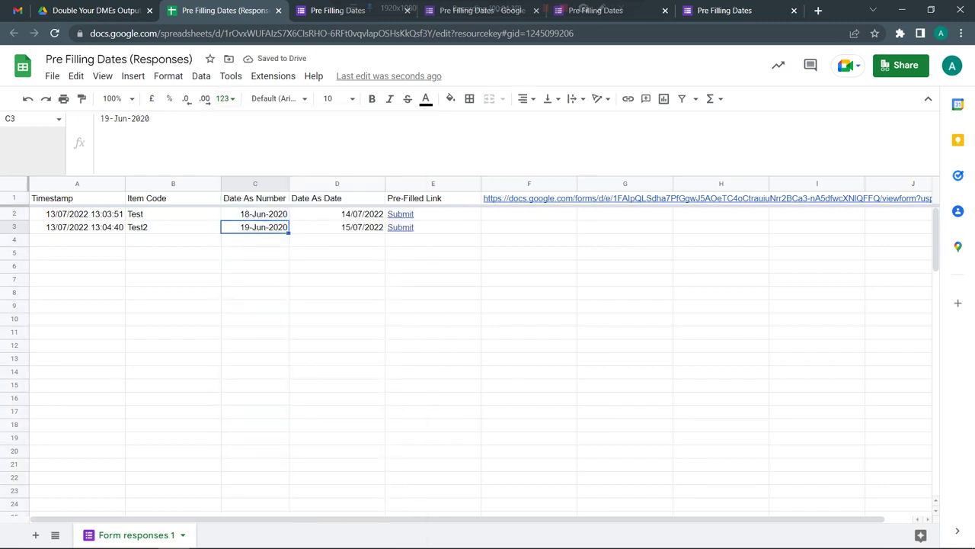
pyautogui.click(495, 183)
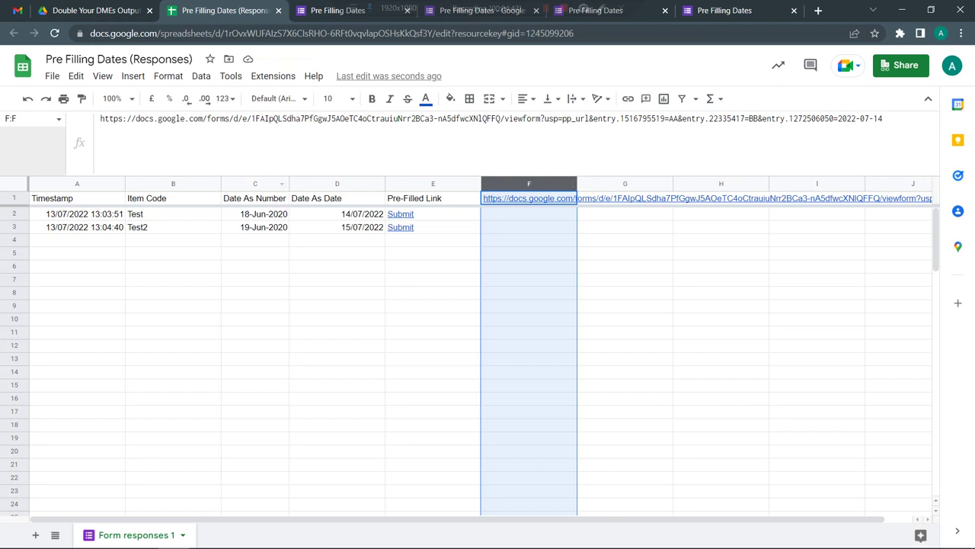
pyautogui.click(256, 184)
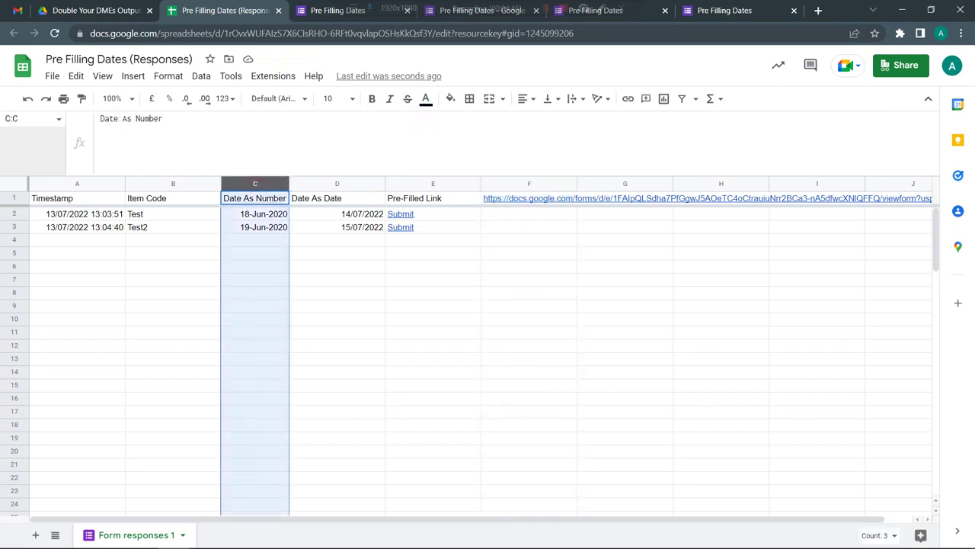
pyautogui.click(267, 227)
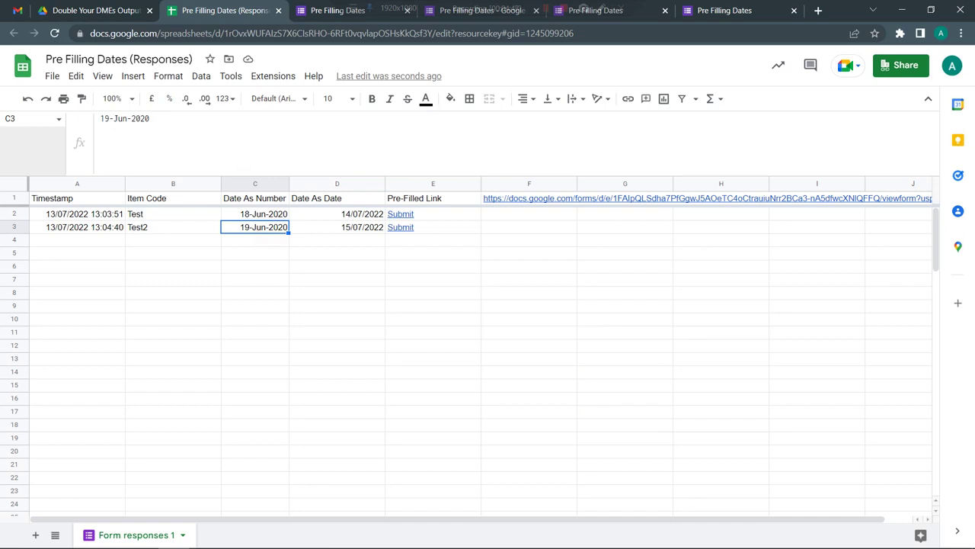